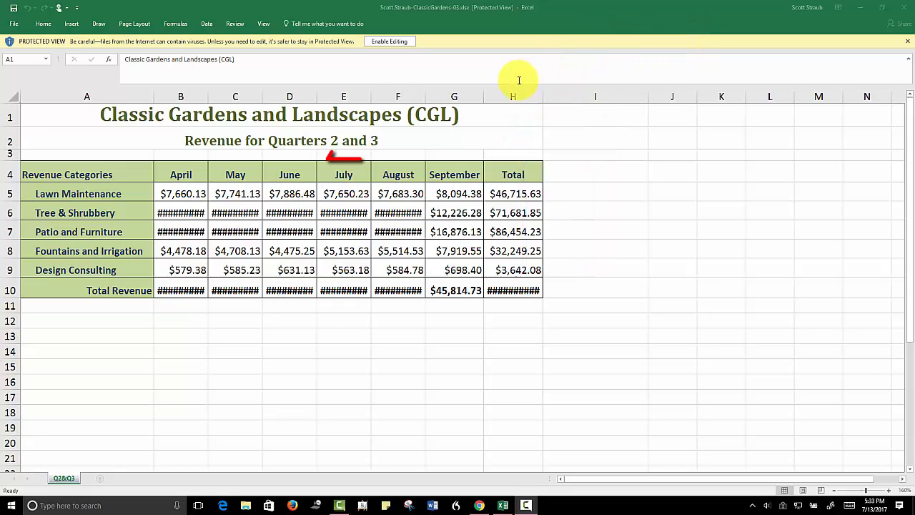
Enable editing of the workbook and auto-fit the widths of columns B through H to their contents.
click(388, 42)
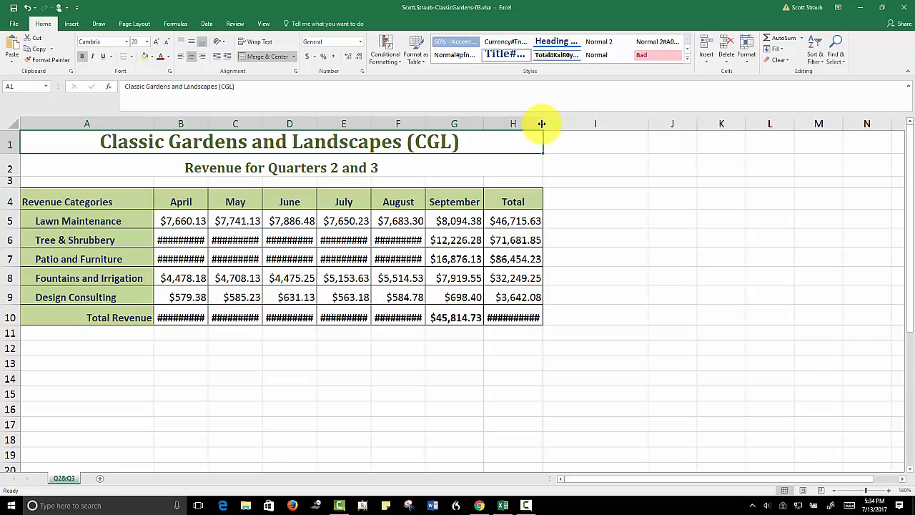
drag(543, 123, 568, 125)
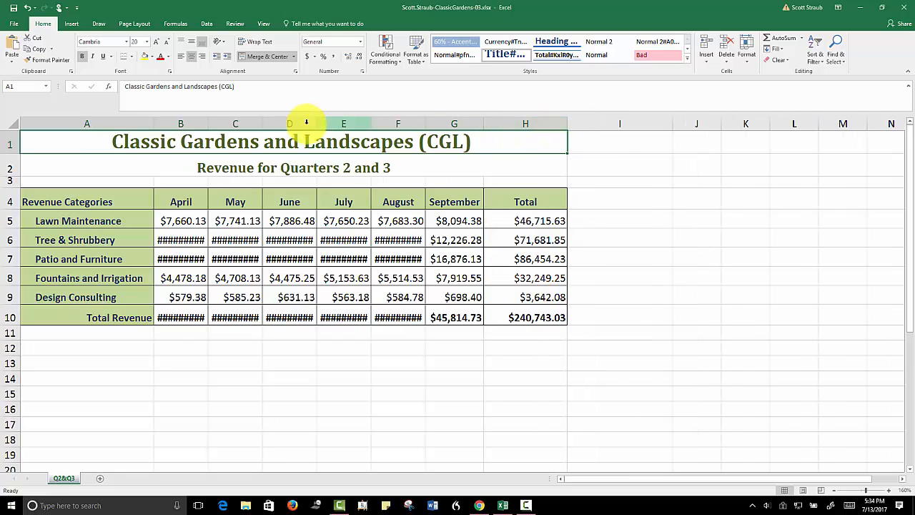
click(181, 124)
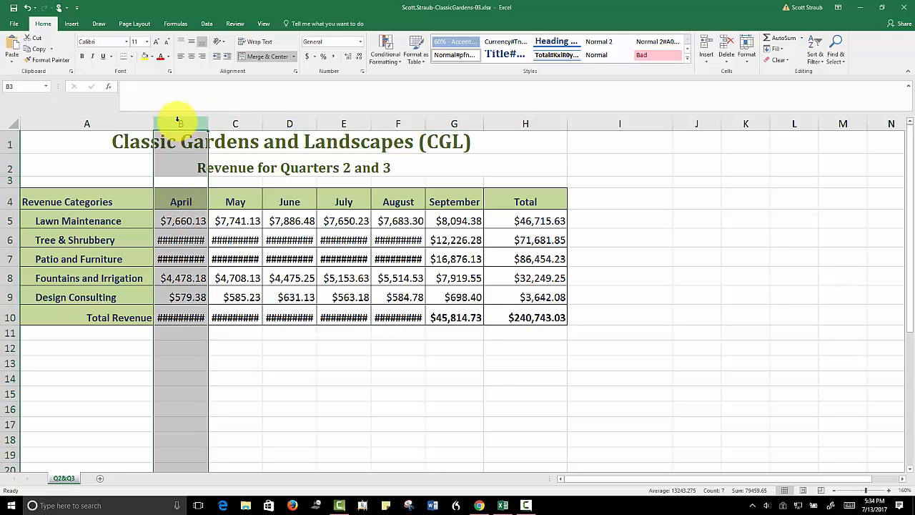
drag(186, 122, 517, 117)
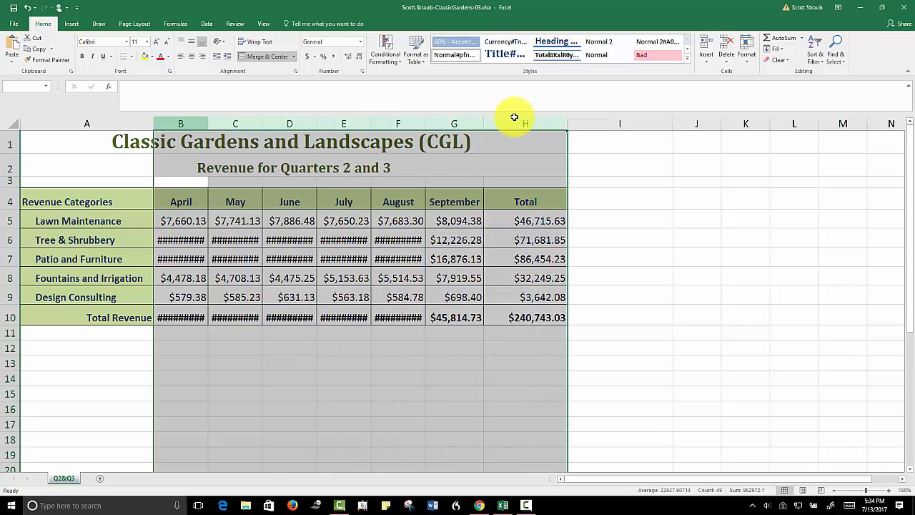
double_click(207, 123)
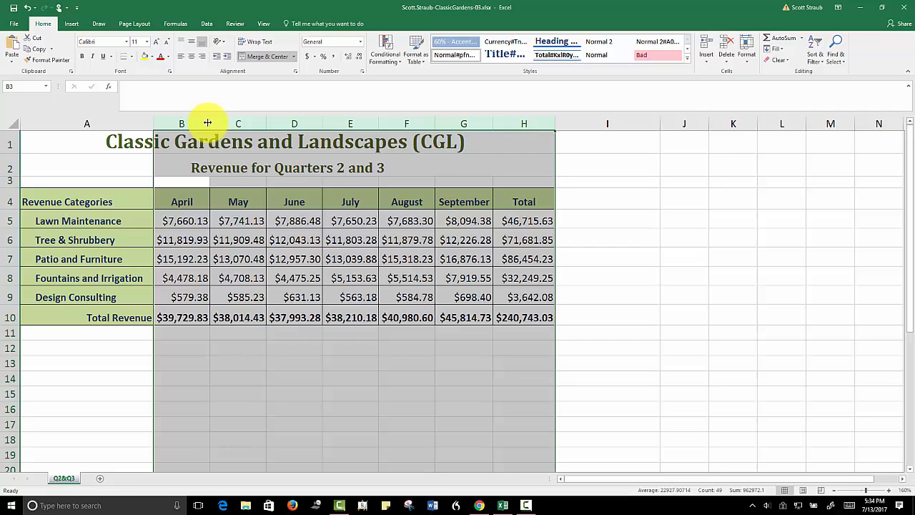
click(597, 196)
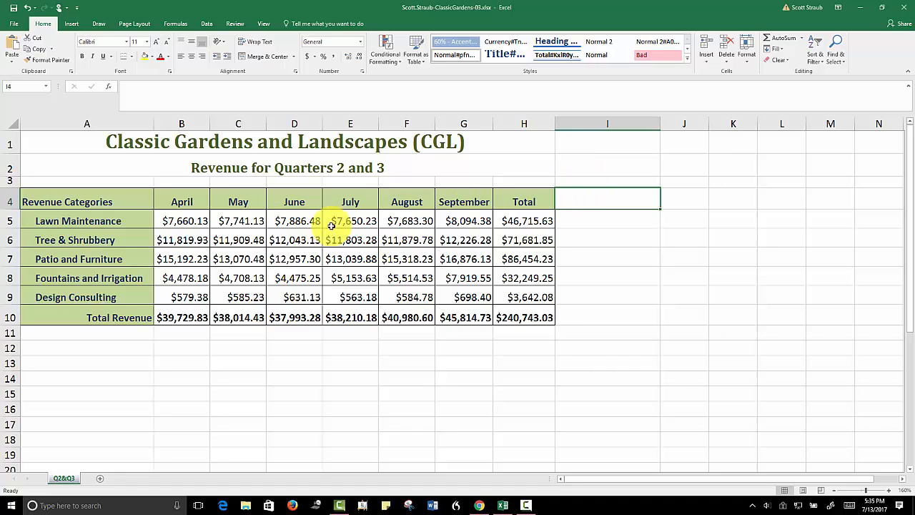
Insert a 2-D clustered column chart from the revenue categories and April to September data in A4:G9, excluding totals.
click(74, 200)
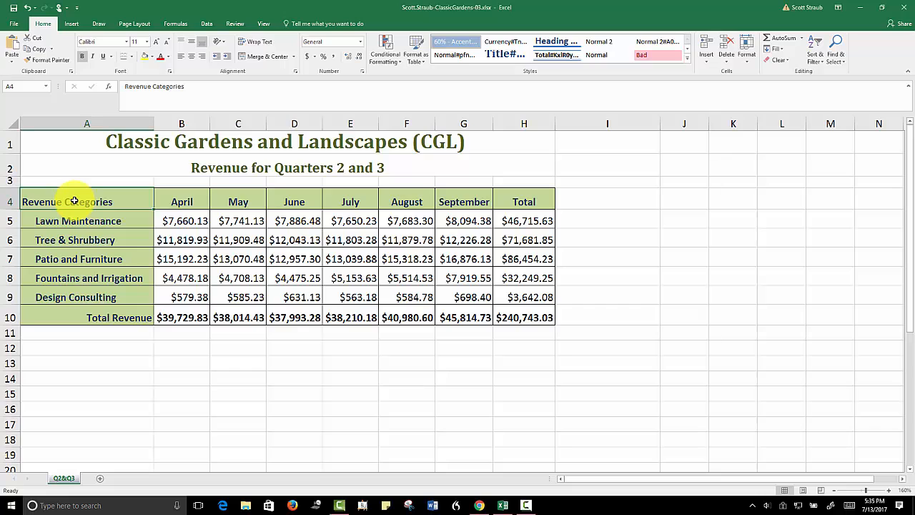
drag(74, 201, 508, 300)
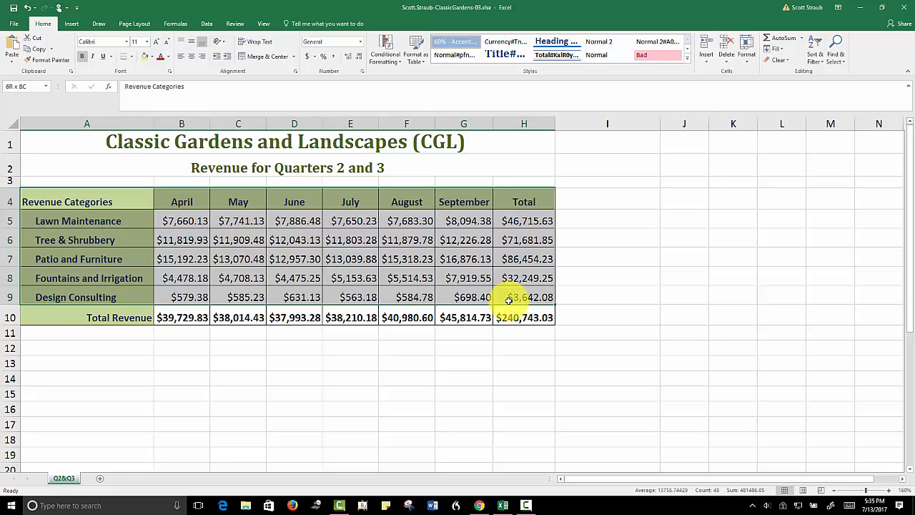
drag(508, 300, 478, 302)
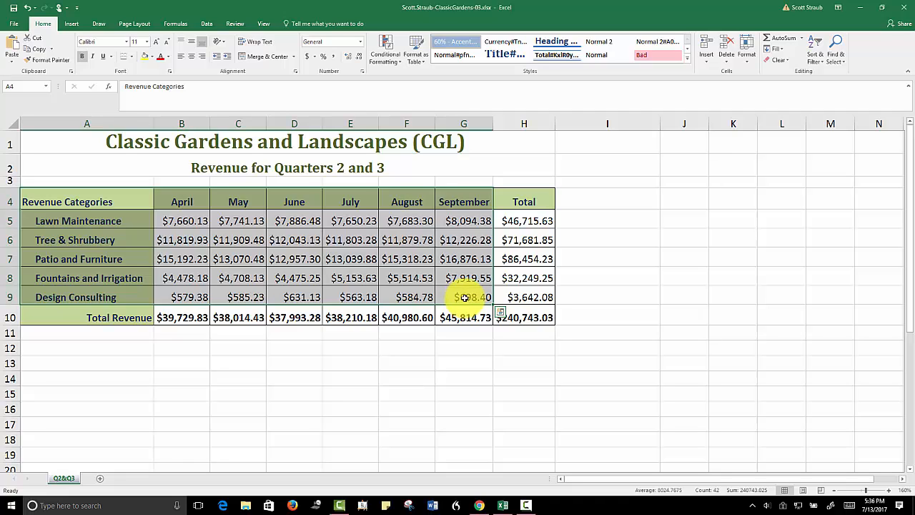
click(72, 25)
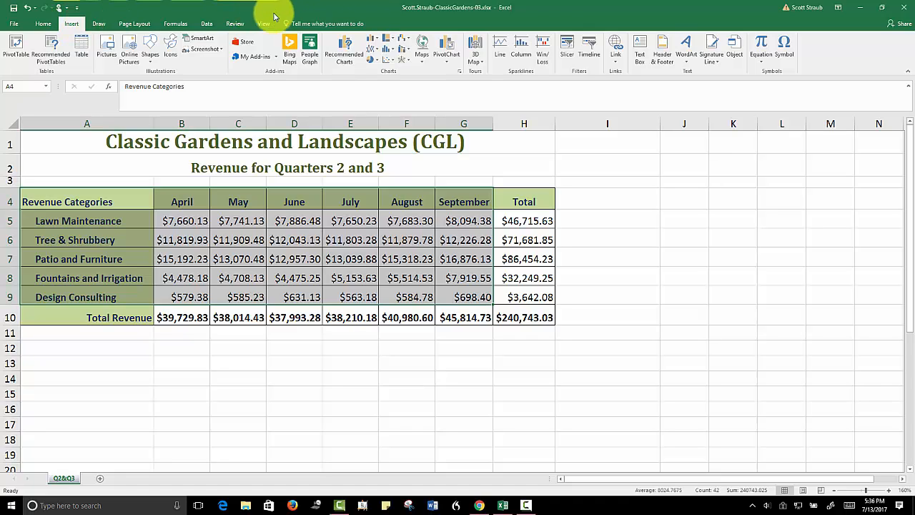
click(378, 44)
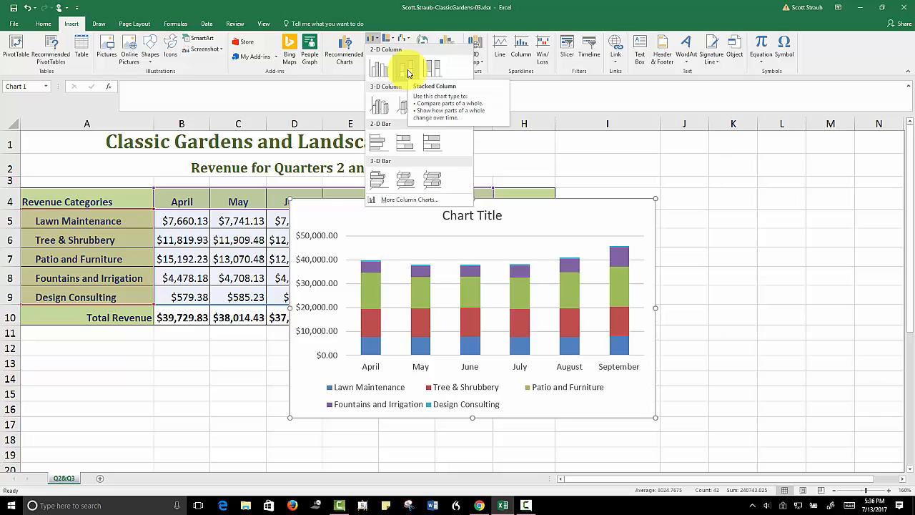
click(379, 71)
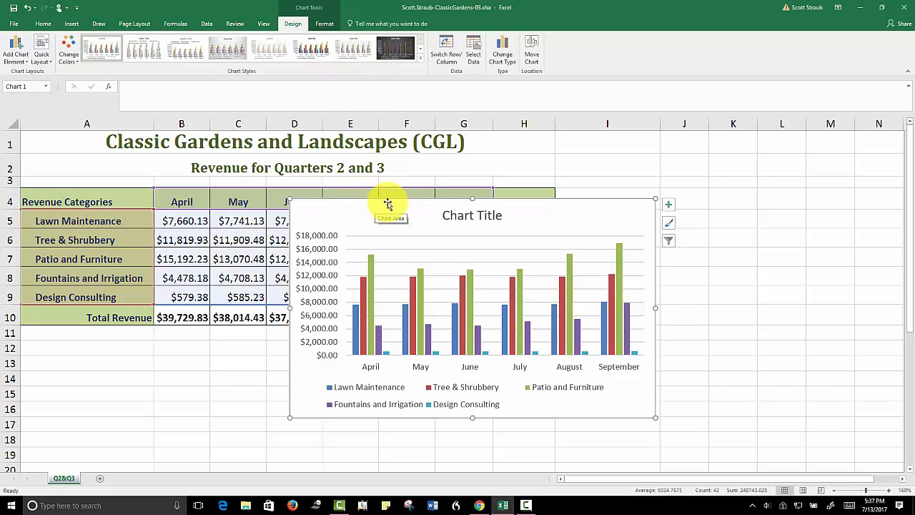
Move the chart below the table to start at A12 and enlarge it to span columns A to H down to row 30.
mouse_move(392, 203)
mouse_down()
mouse_move(350, 210)
mouse_move(234, 286)
mouse_move(229, 329)
mouse_move(125, 343)
mouse_up()
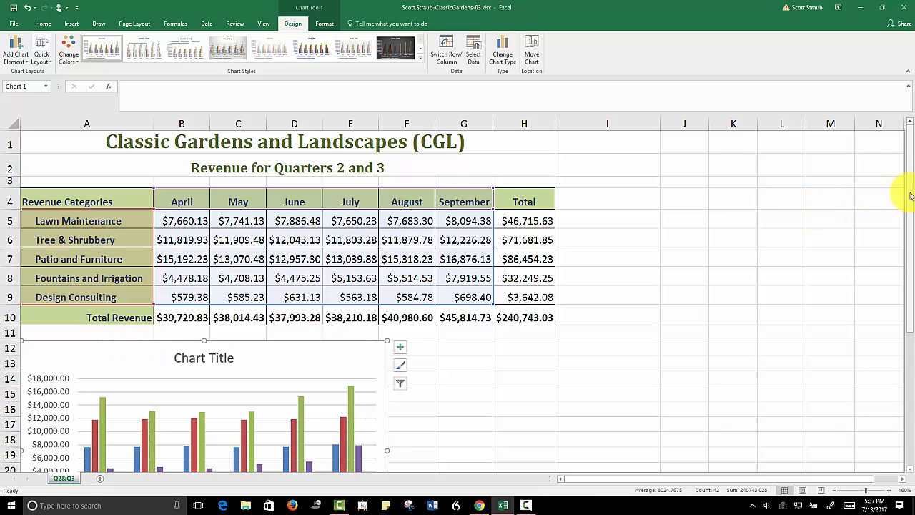
mouse_move(909, 196)
mouse_down()
mouse_move(912, 214)
mouse_move(911, 200)
mouse_up()
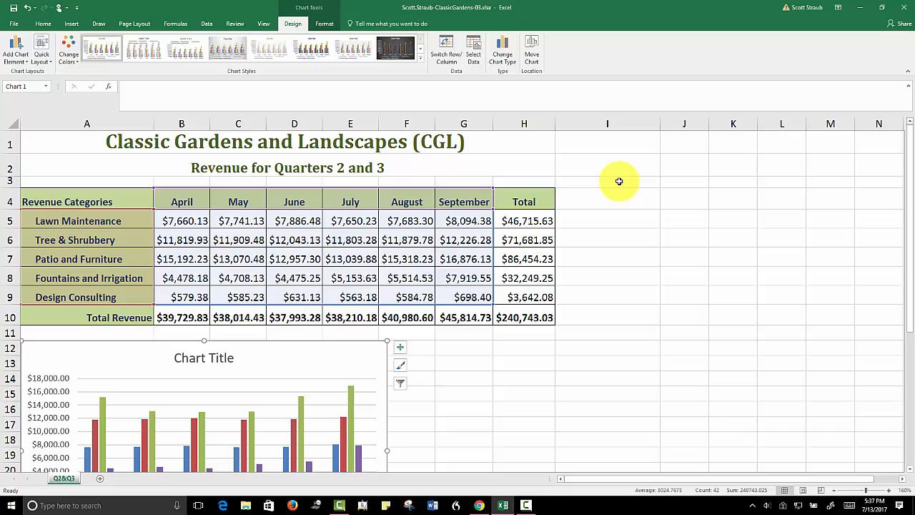
click(863, 491)
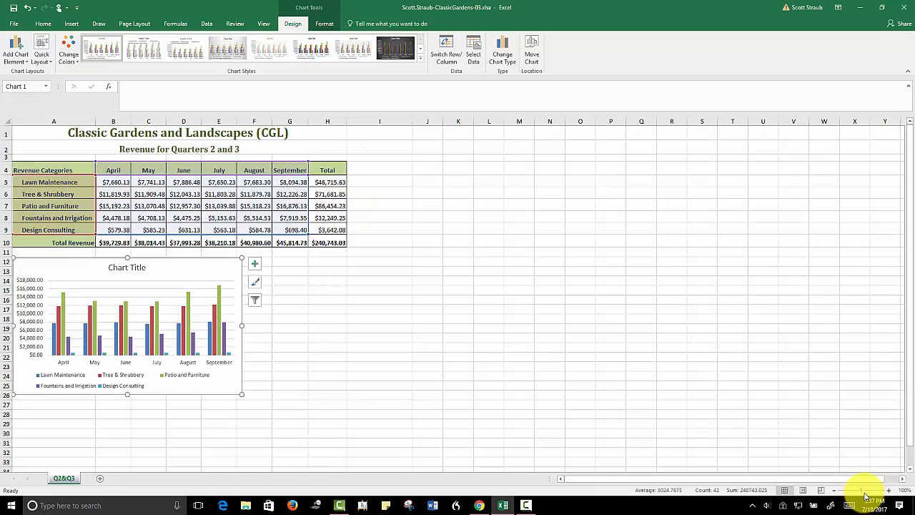
click(865, 492)
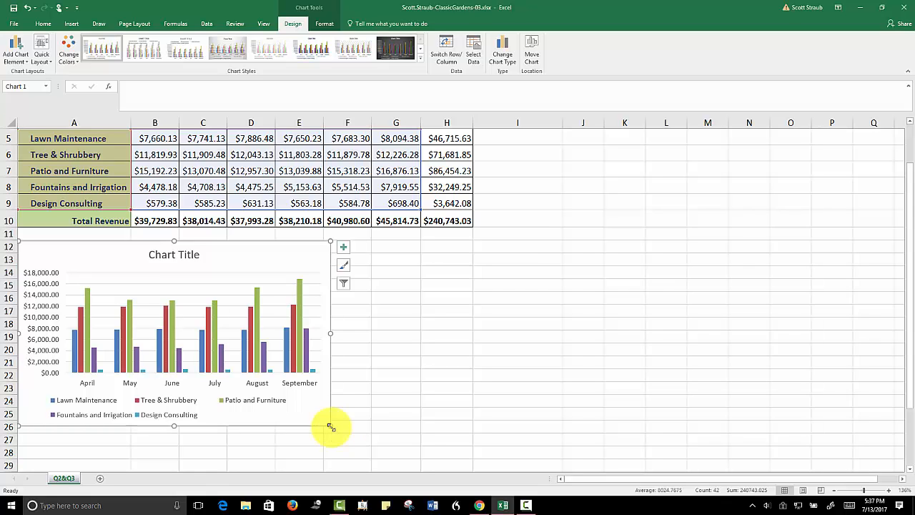
drag(330, 426, 473, 308)
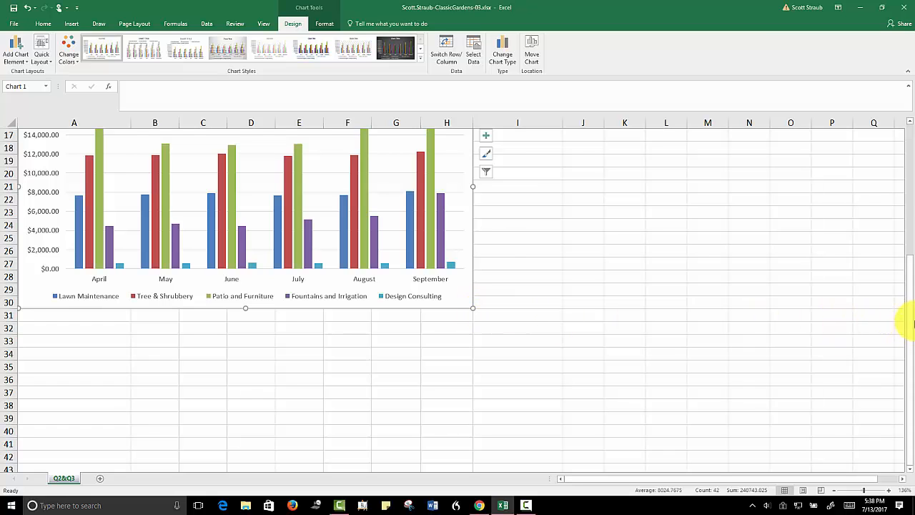
drag(912, 319, 902, 198)
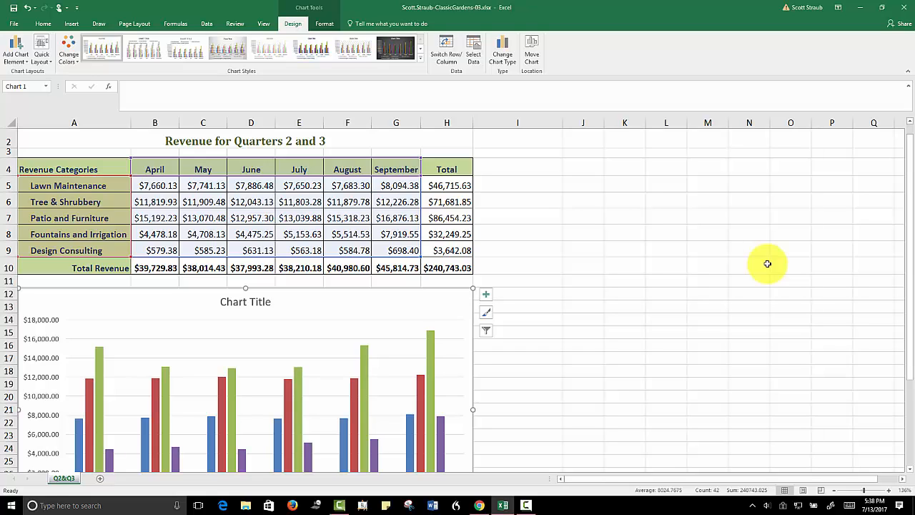
Replace the chart's placeholder title with "CGL Major Sales Revenue".
click(247, 303)
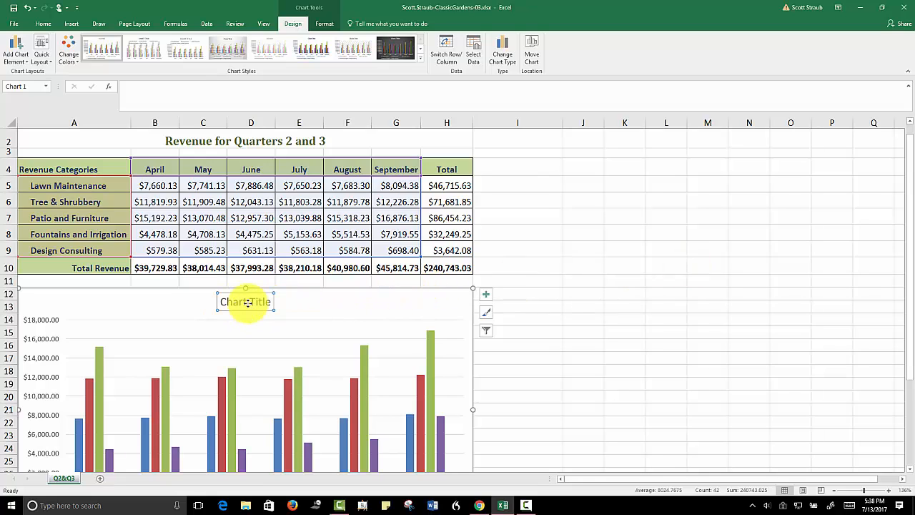
drag(246, 303, 270, 301)
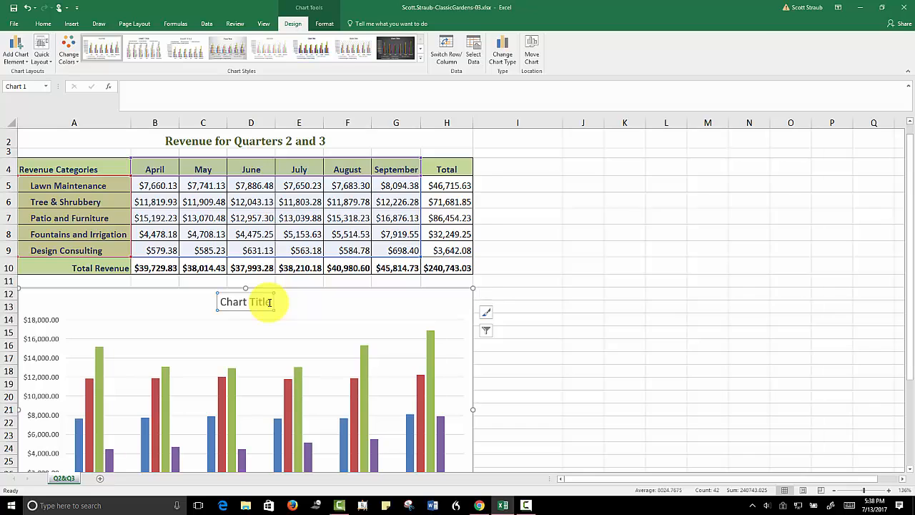
click(269, 303)
text(s)
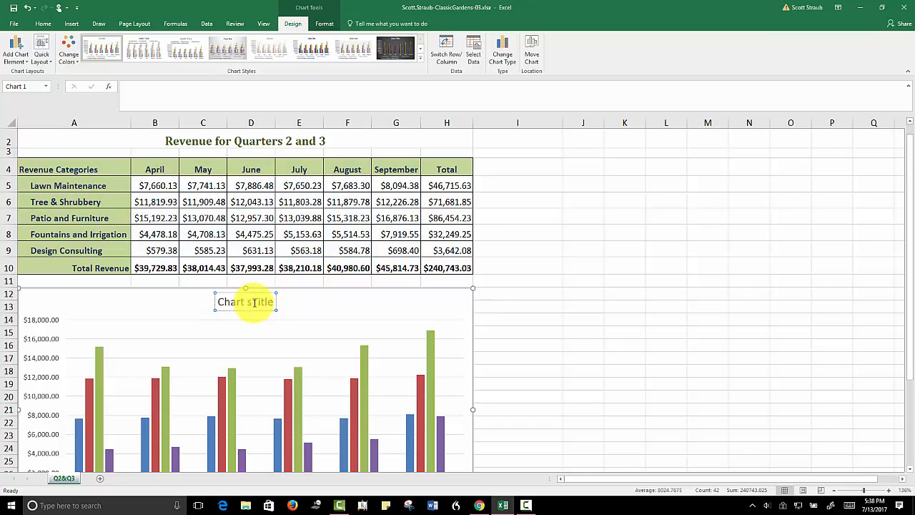
drag(273, 303, 217, 303)
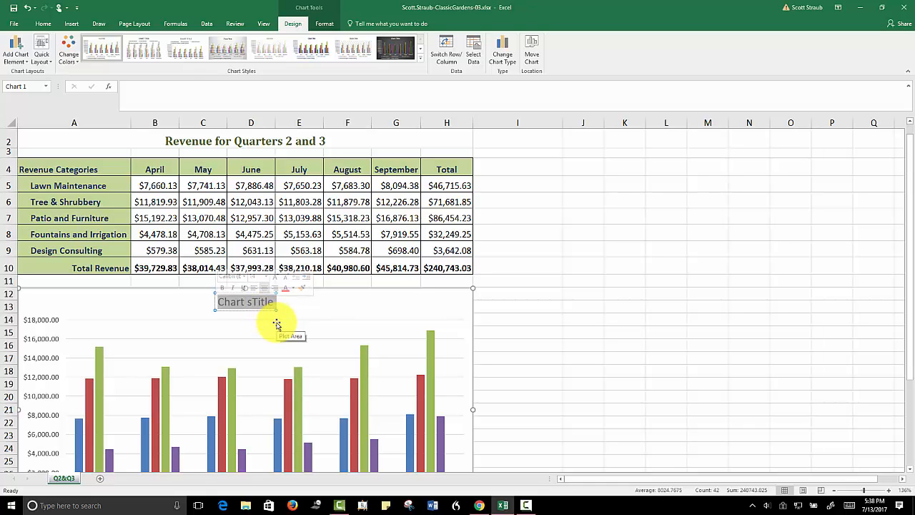
text(G)
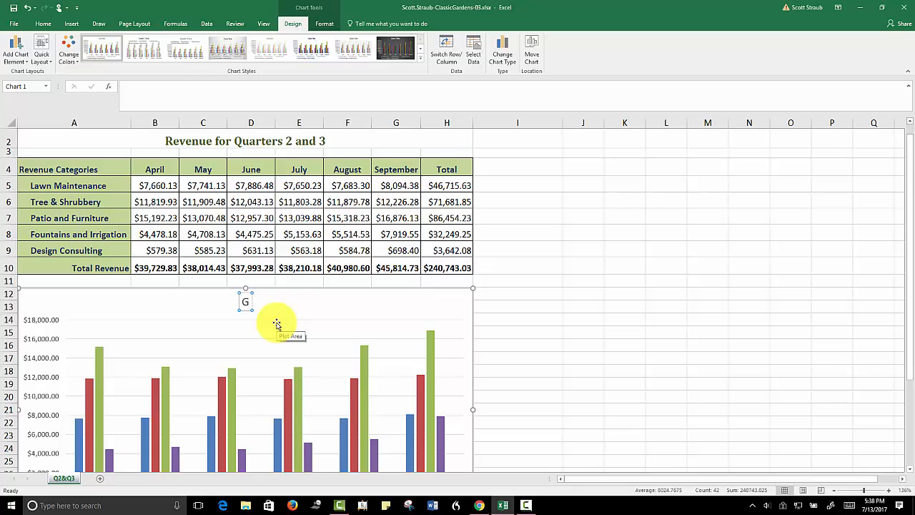
key(BackSpace)
text(CGL Major)
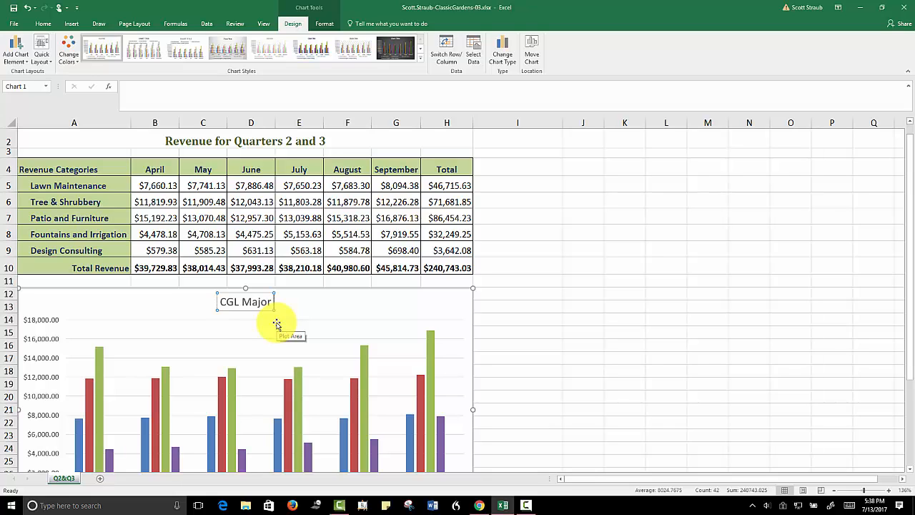
text(SAle)
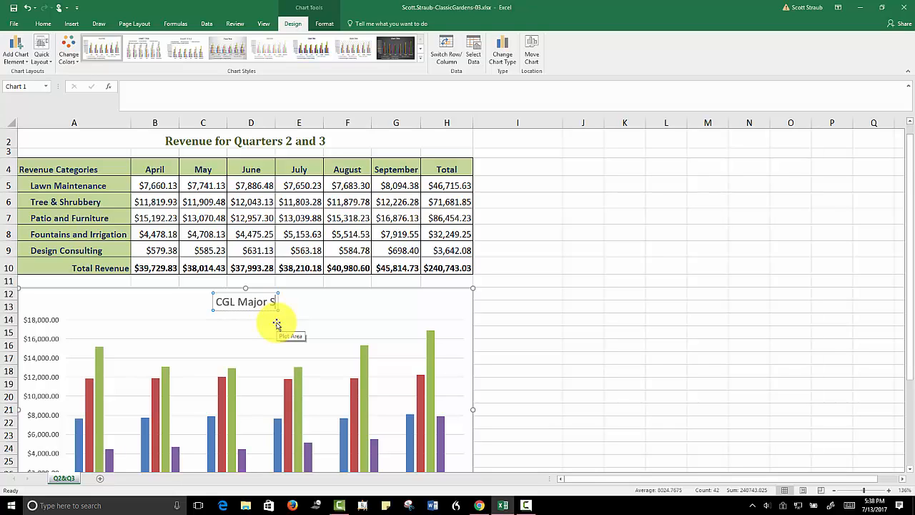
key(BackSpace)
key(BackSpace)
key(BackSpace)
text(a)
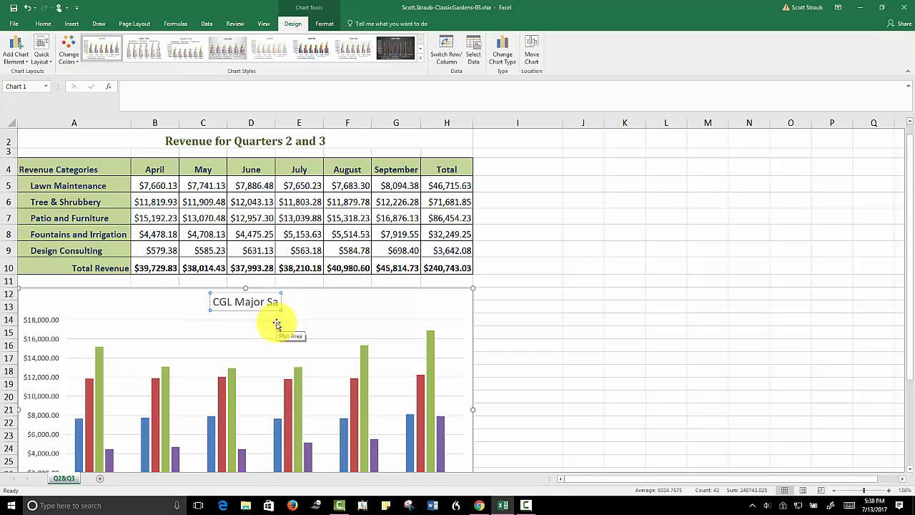
text(les Re)
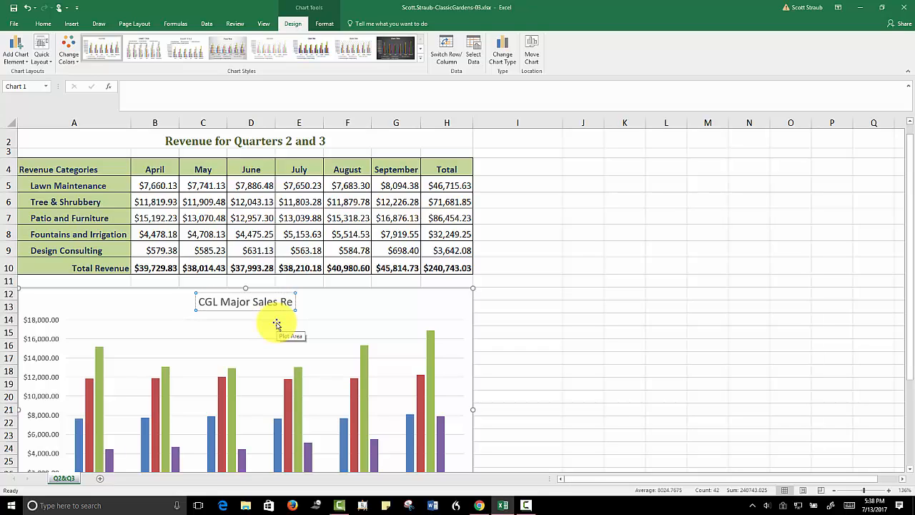
text(venue)
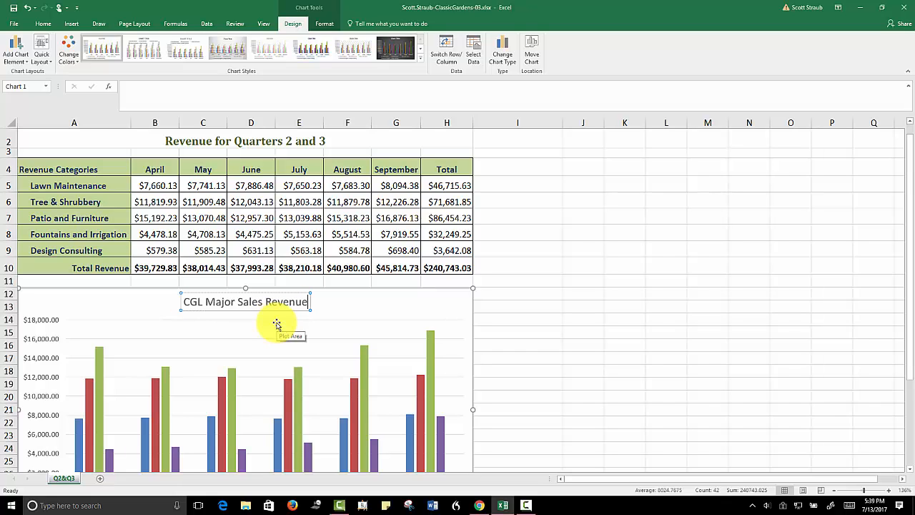
Add "Second and Third Quarters" as a second line of the chart title.
key(Return)
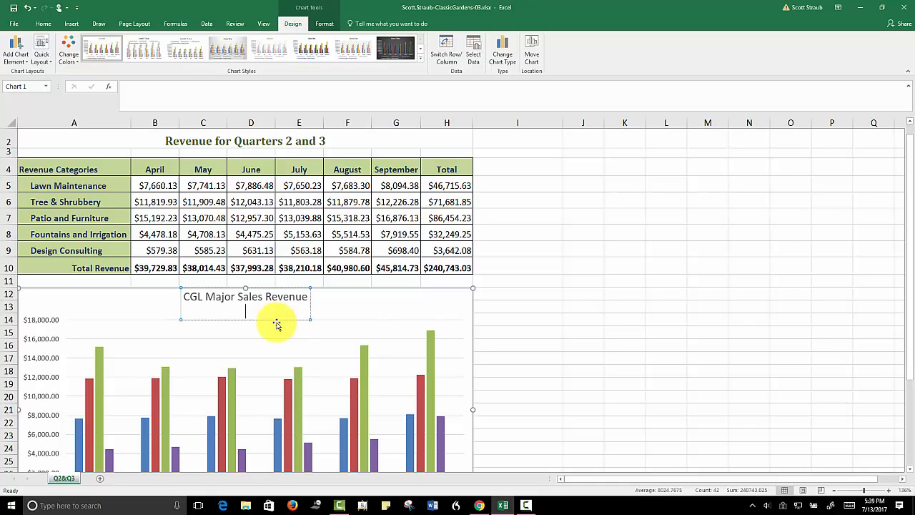
text(Second and Third Quarters)
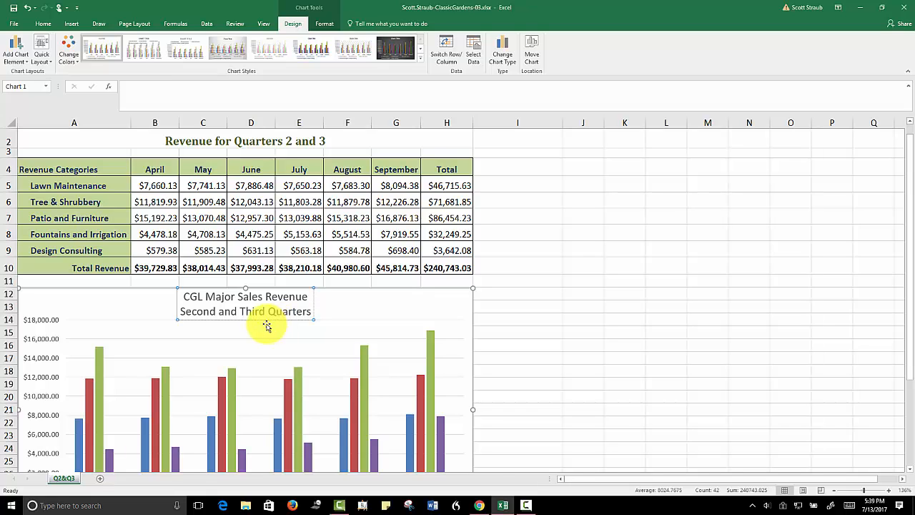
click(340, 304)
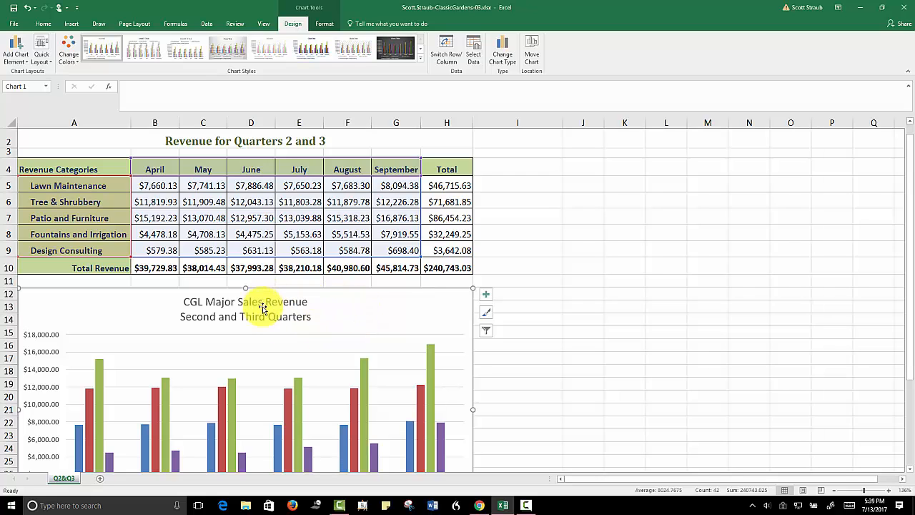
click(241, 308)
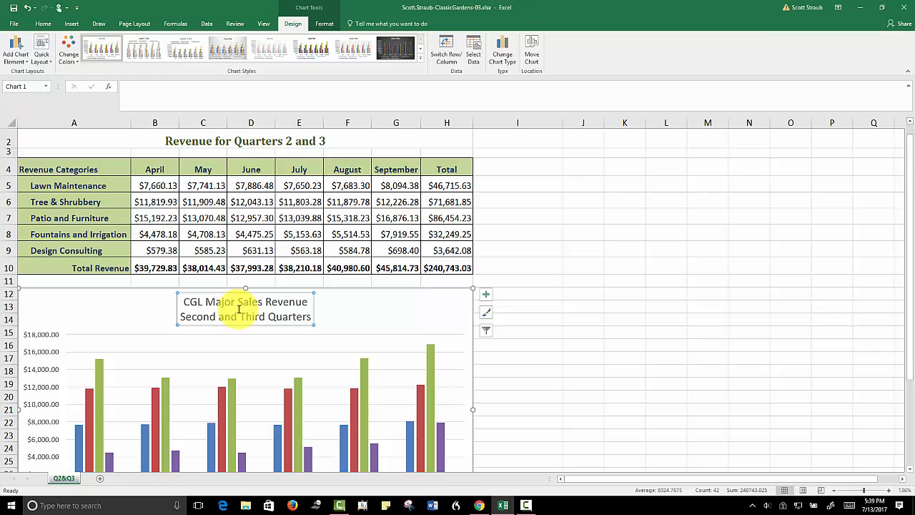
click(405, 308)
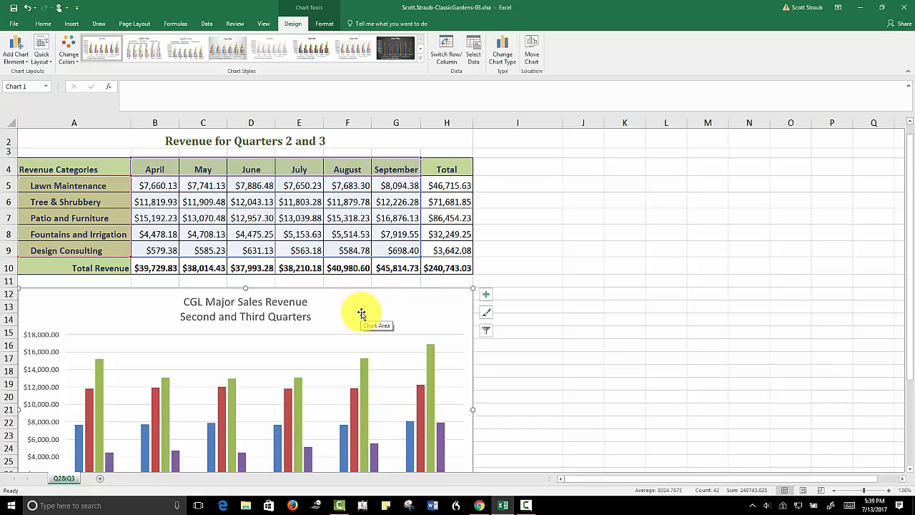
click(430, 366)
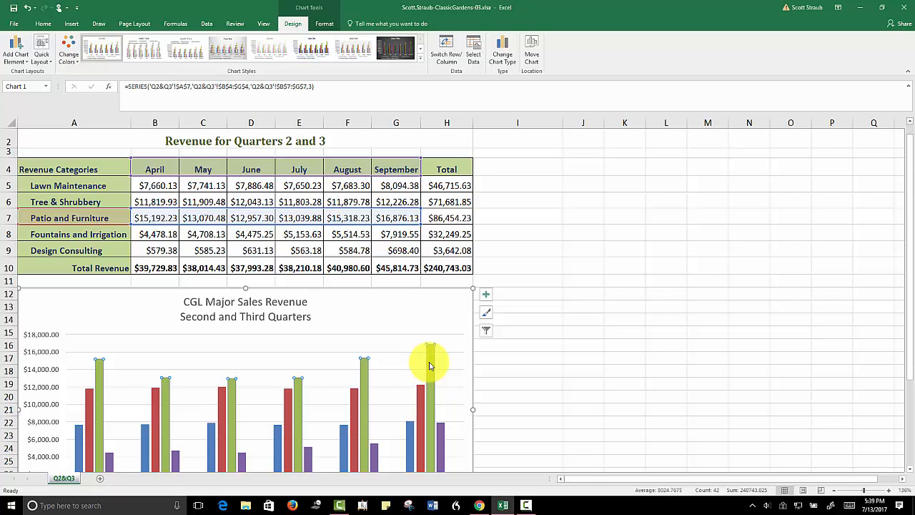
click(418, 306)
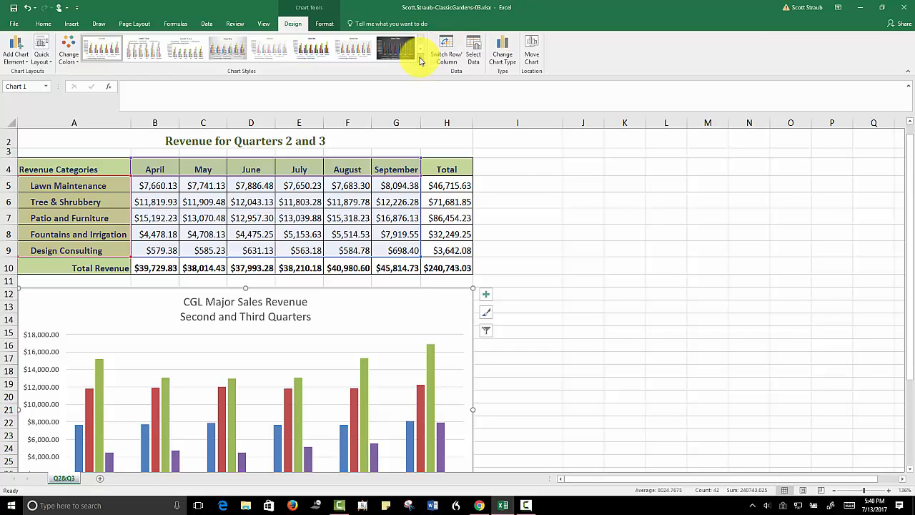
Apply the Style 14 chart style to the revenue column chart.
click(319, 27)
click(287, 23)
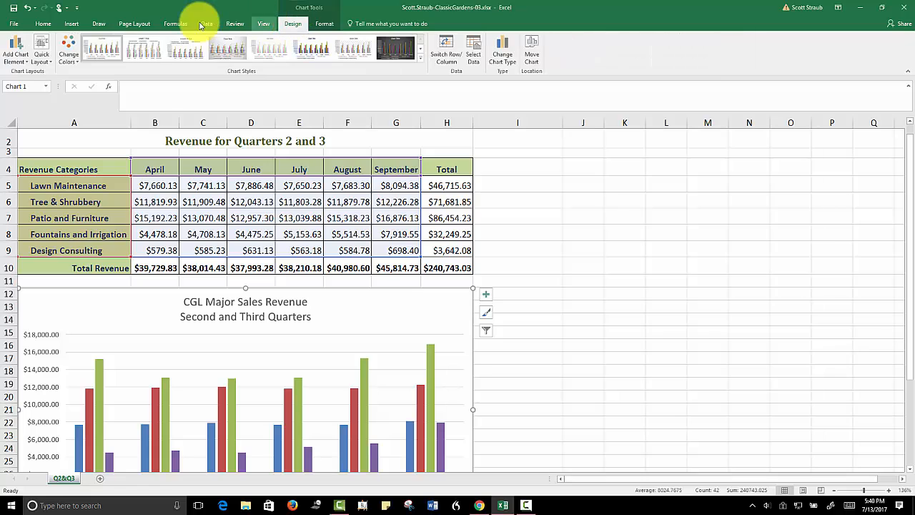
click(171, 25)
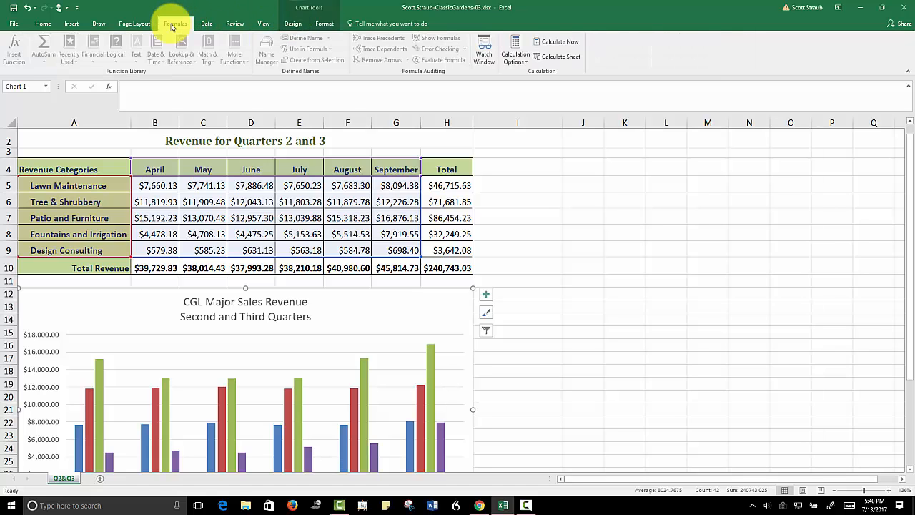
click(288, 25)
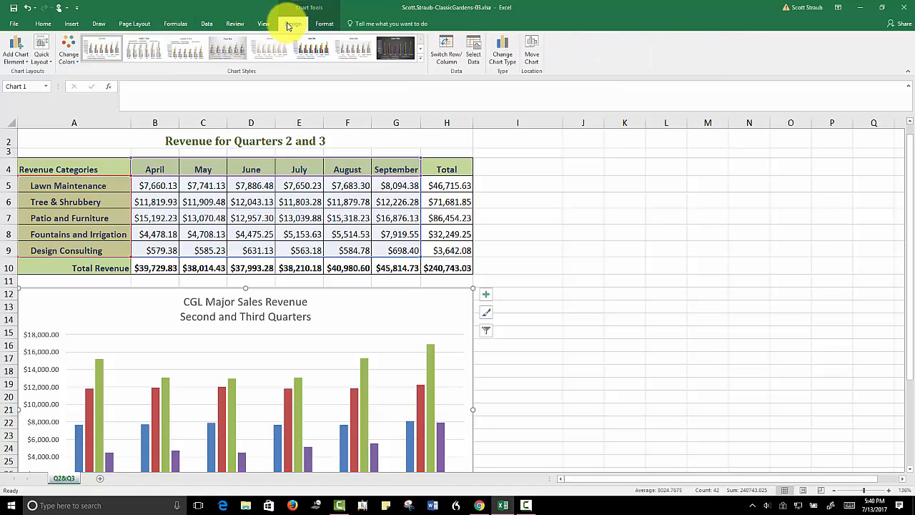
click(421, 61)
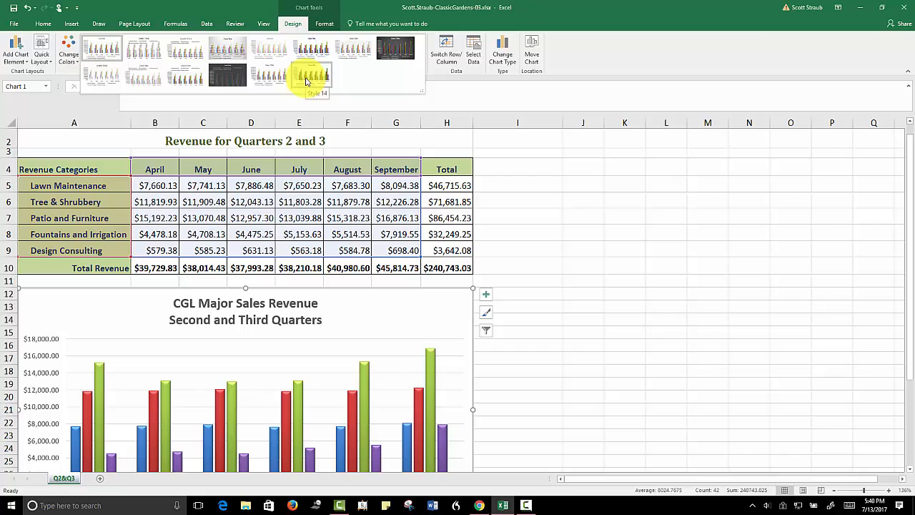
click(306, 81)
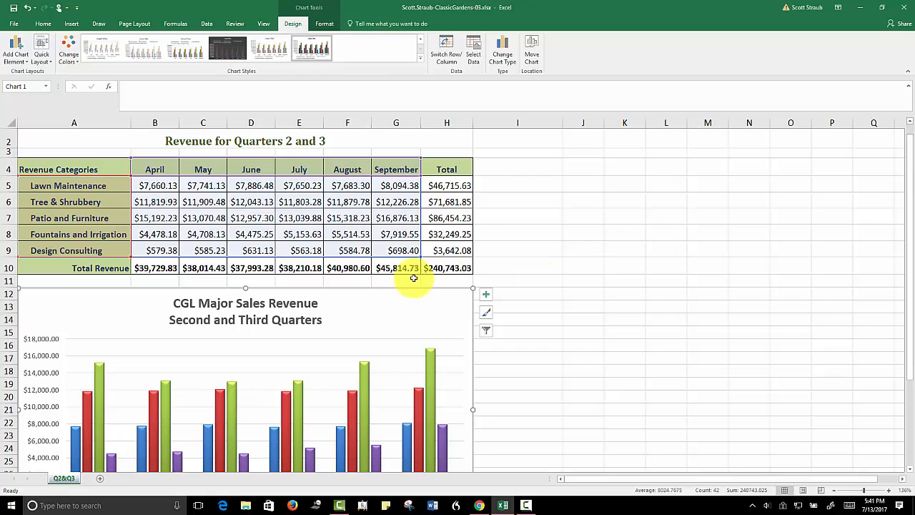
Set the font size of both chart title lines to 20.
click(281, 313)
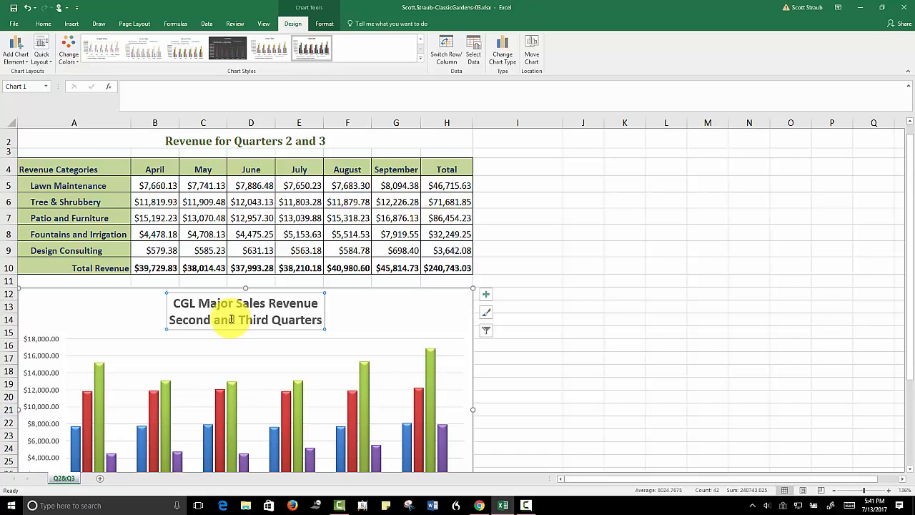
drag(175, 305, 313, 320)
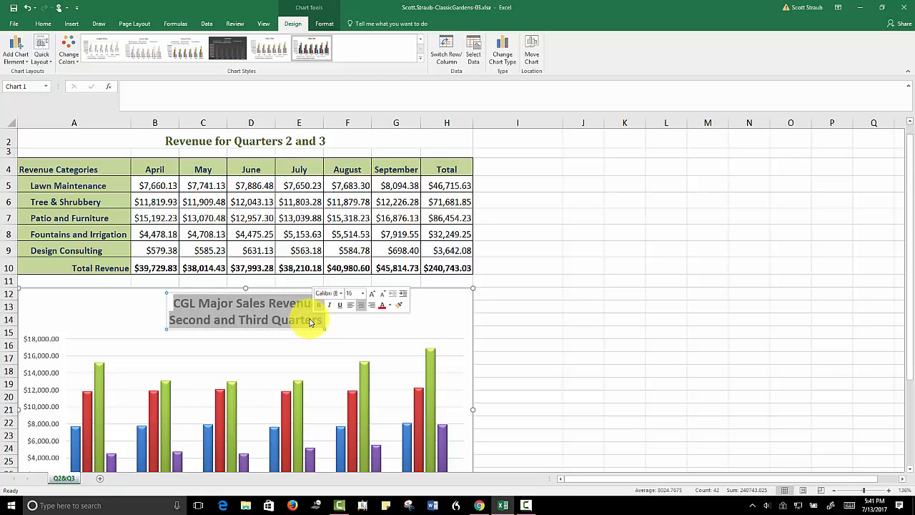
click(363, 294)
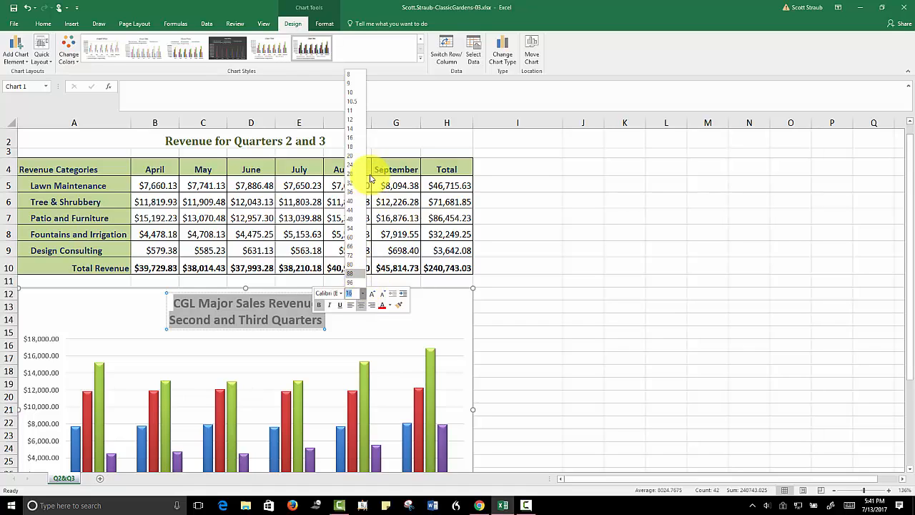
click(353, 157)
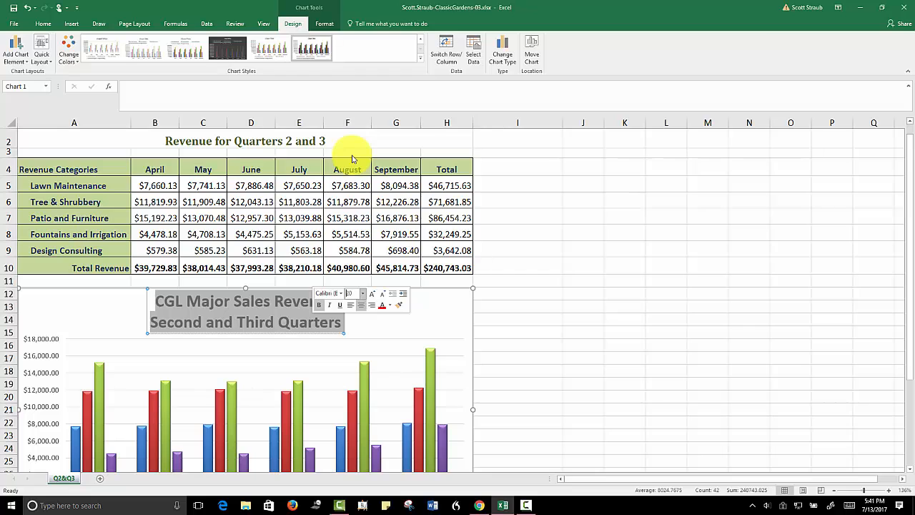
click(429, 312)
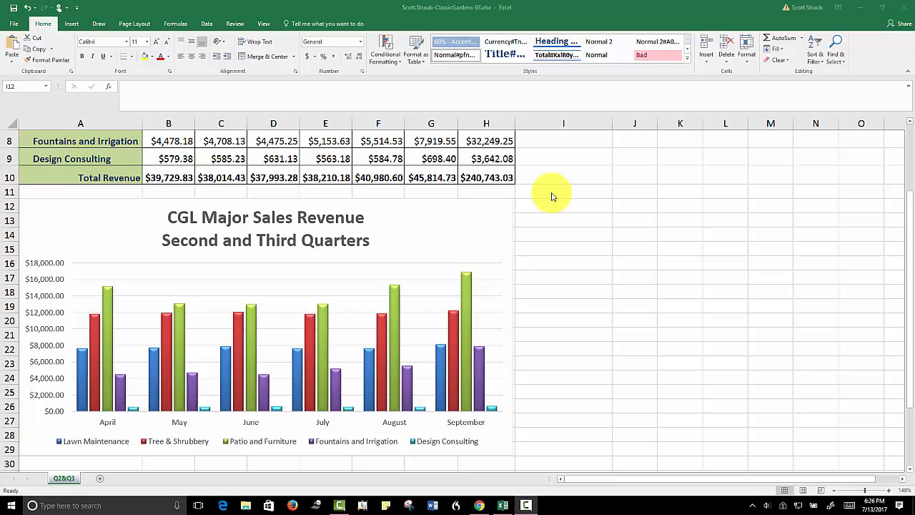
Set the outline color of the chart area to Black, Text 1.
click(563, 208)
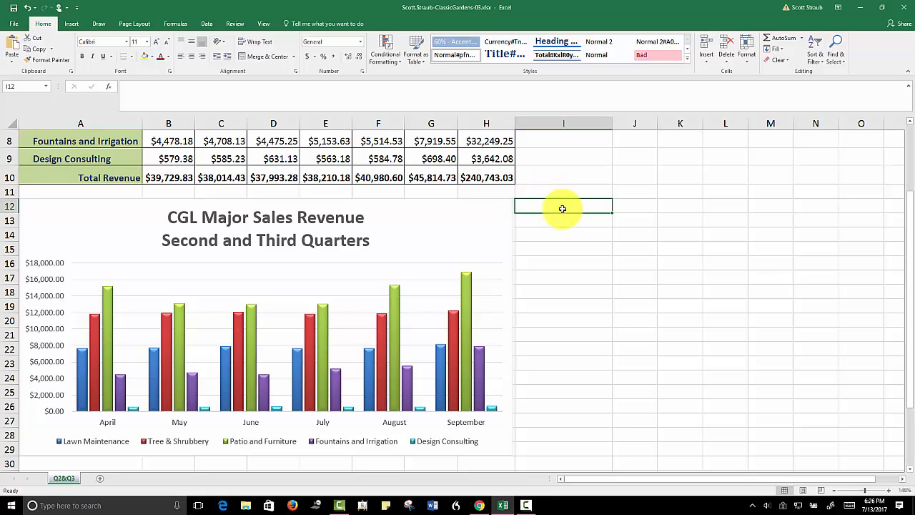
click(484, 216)
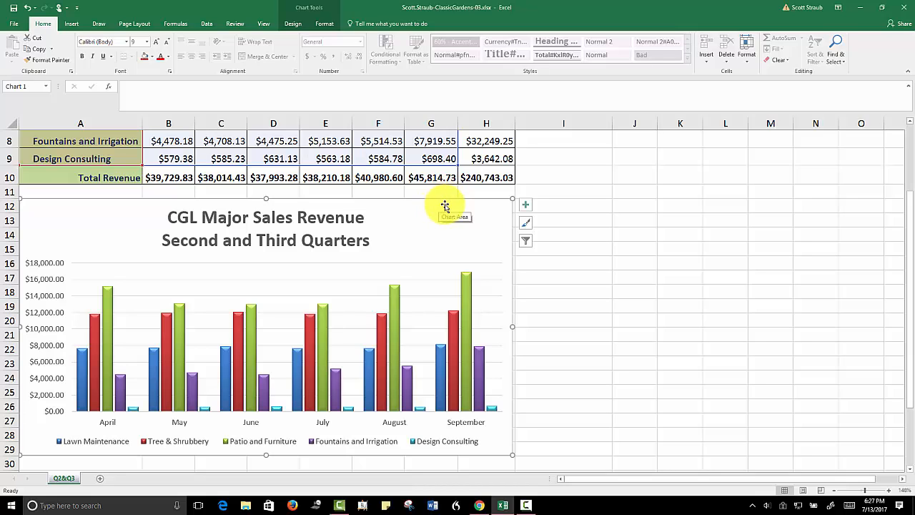
click(297, 25)
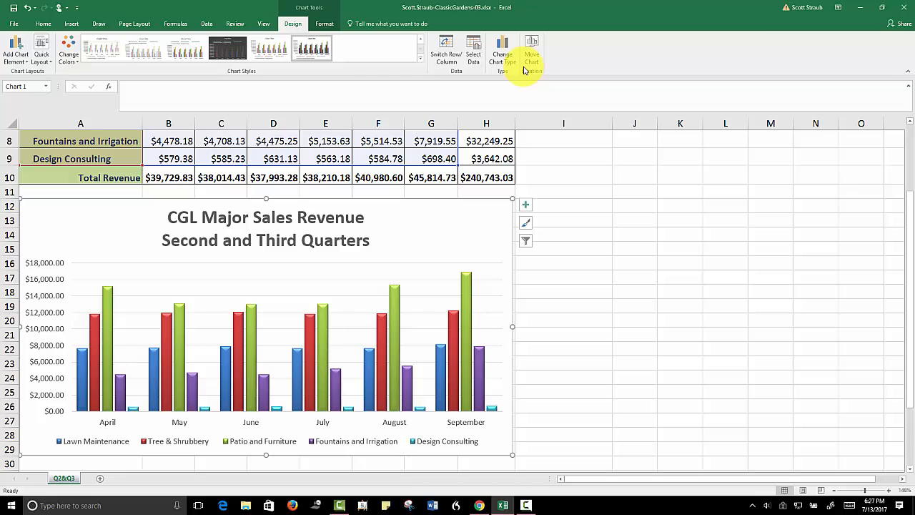
click(325, 24)
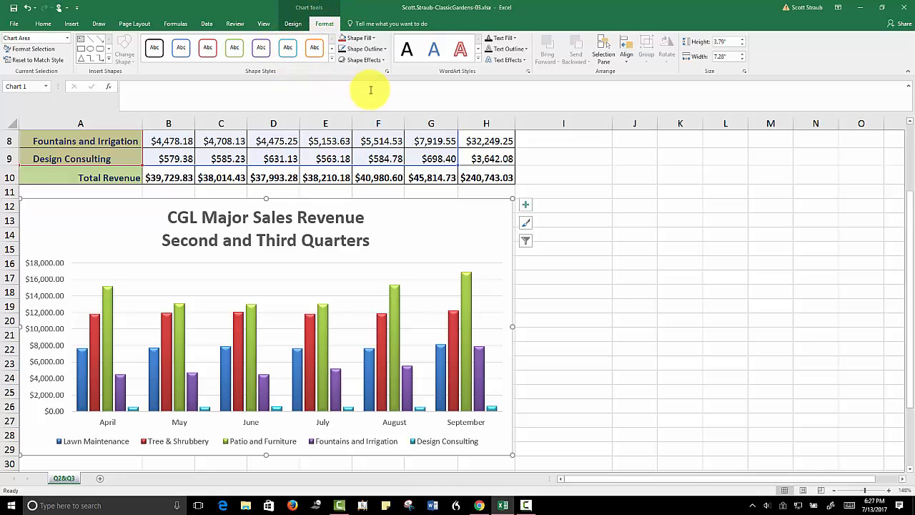
click(385, 54)
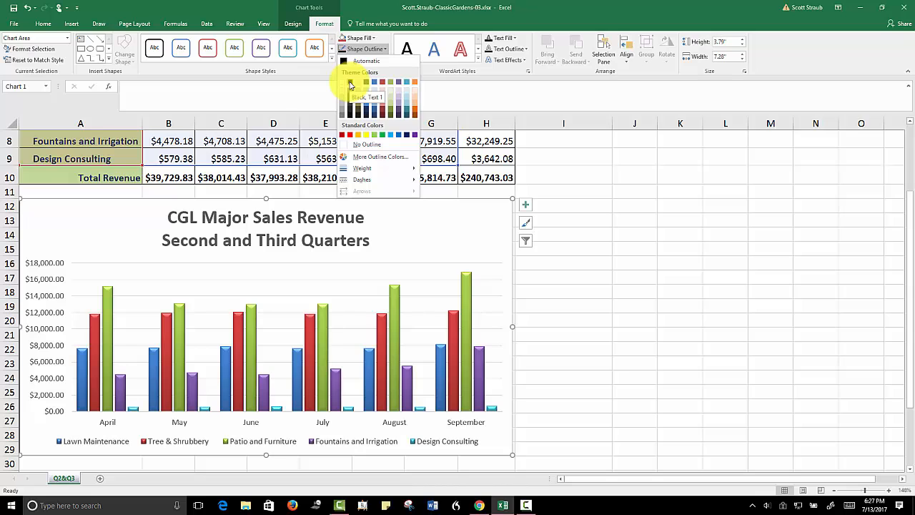
click(351, 86)
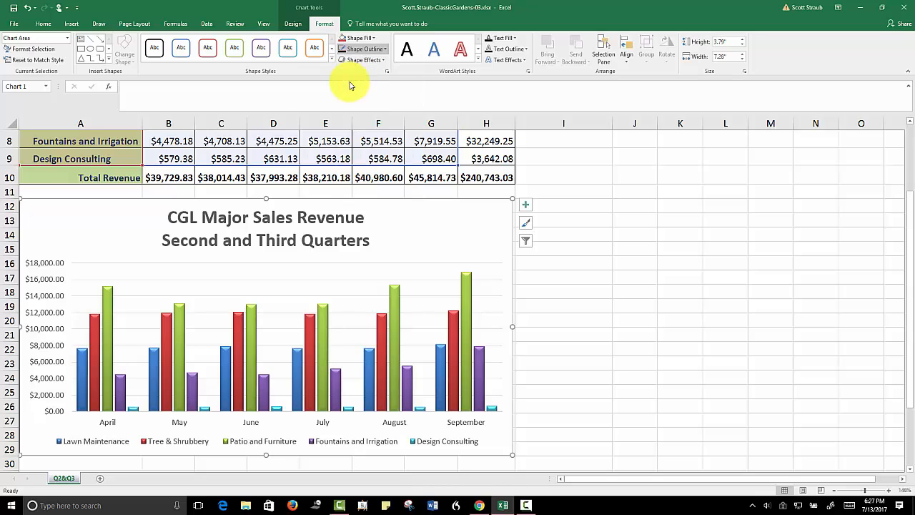
Set the chart area's outline weight to ½ pt and deselect the chart.
click(385, 53)
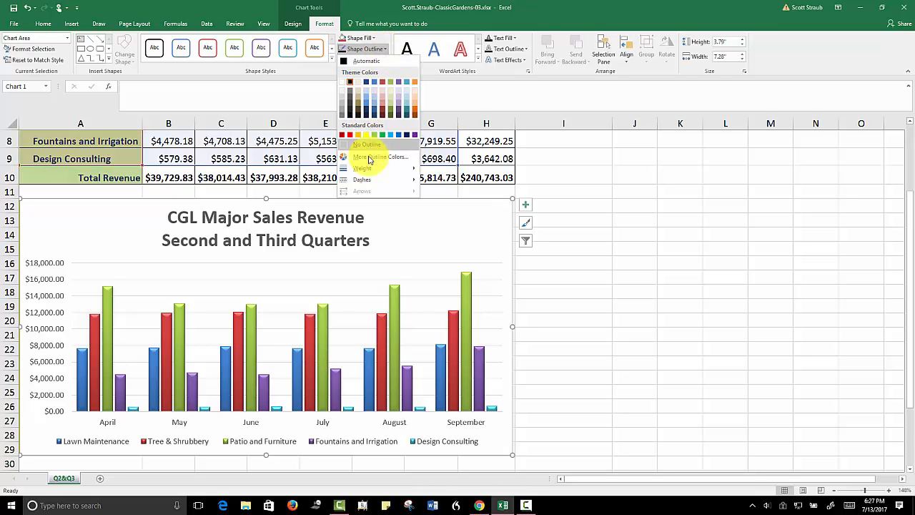
mouse_move(369, 169)
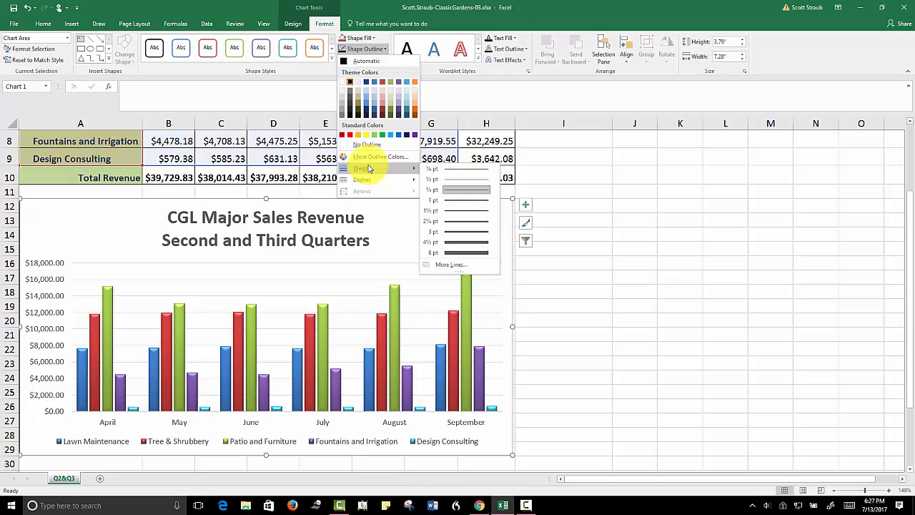
click(433, 181)
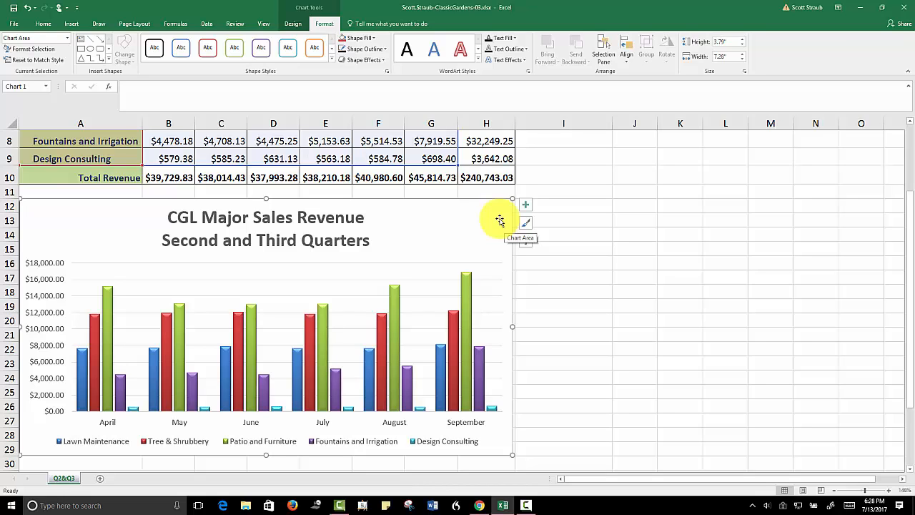
click(569, 206)
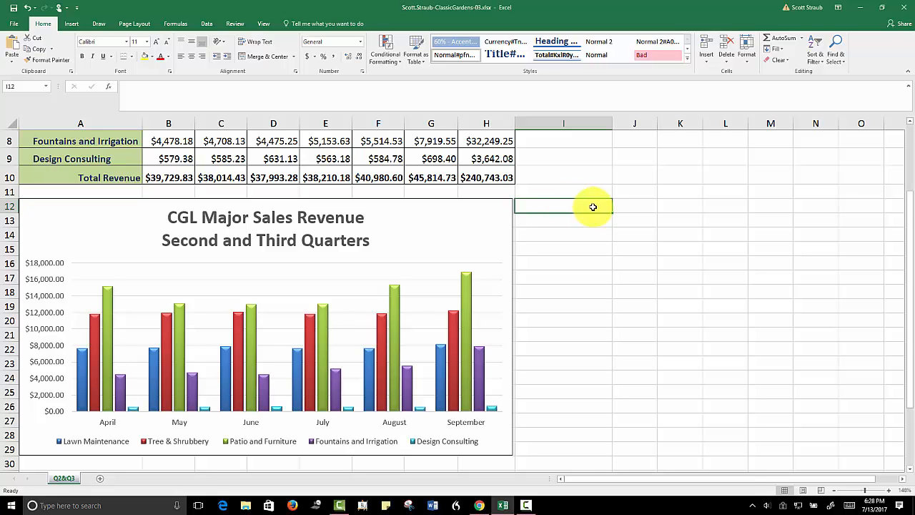
Compare the revenue table with the chart, examining the height of the Design Consulting columns in each month.
drag(911, 246, 900, 188)
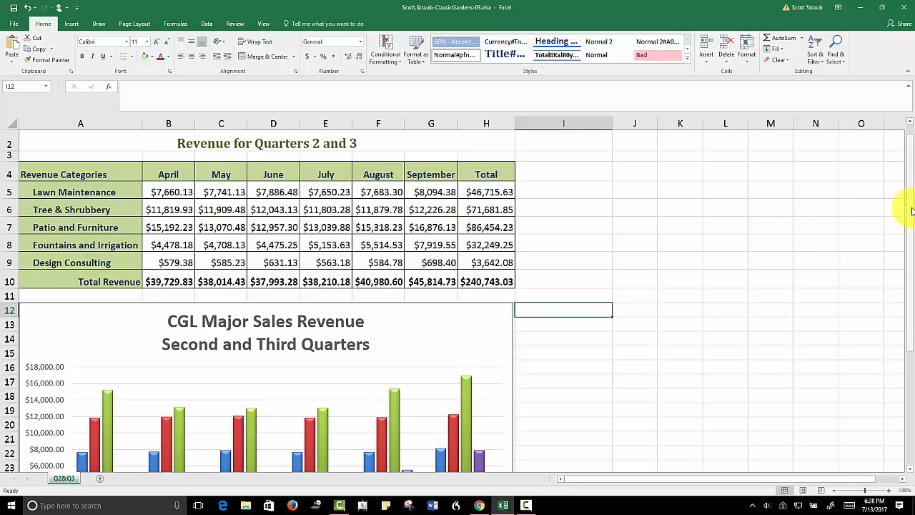
drag(912, 211, 901, 259)
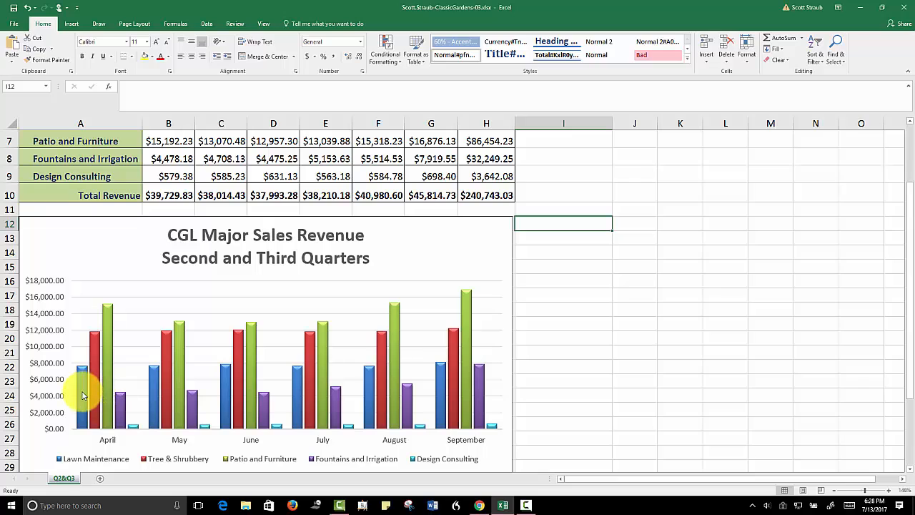
mouse_move(88, 387)
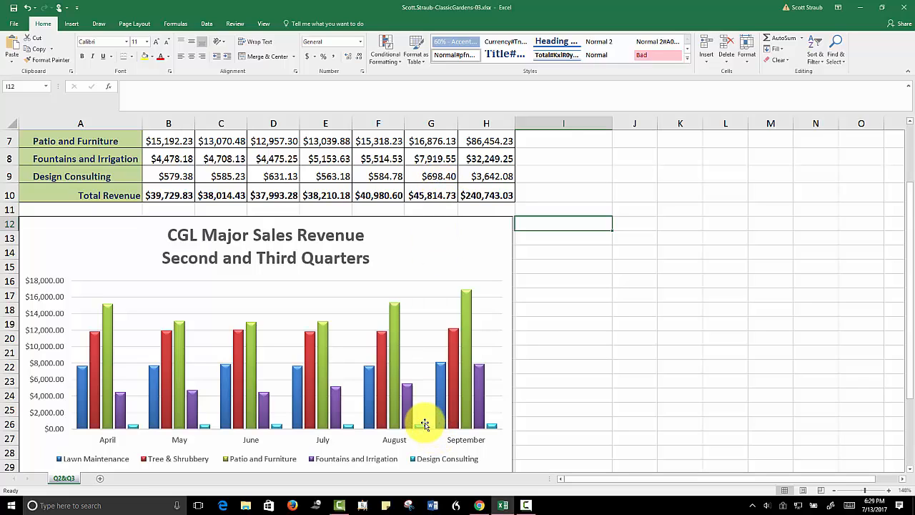
mouse_move(420, 429)
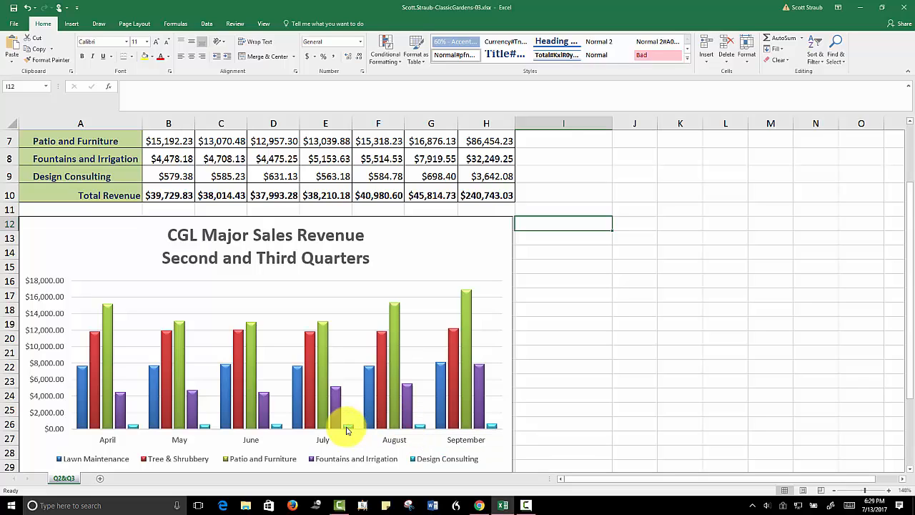
mouse_move(279, 428)
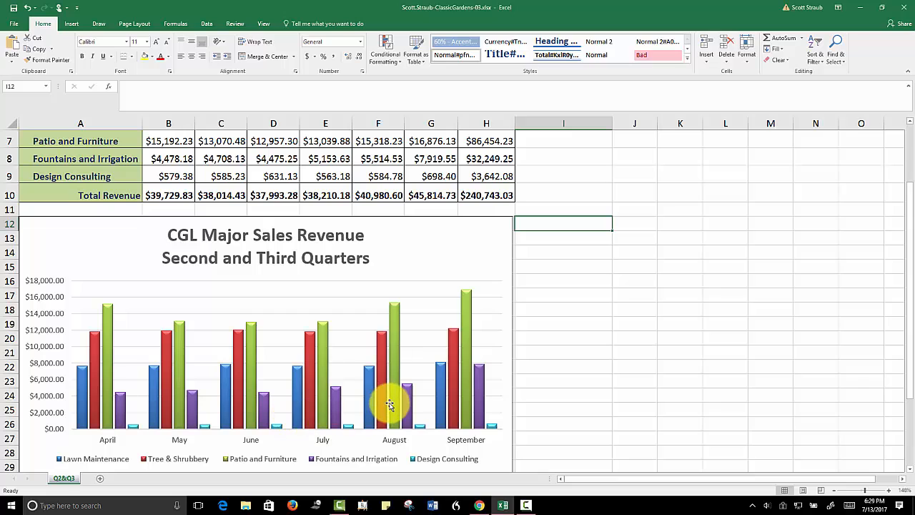
mouse_move(402, 398)
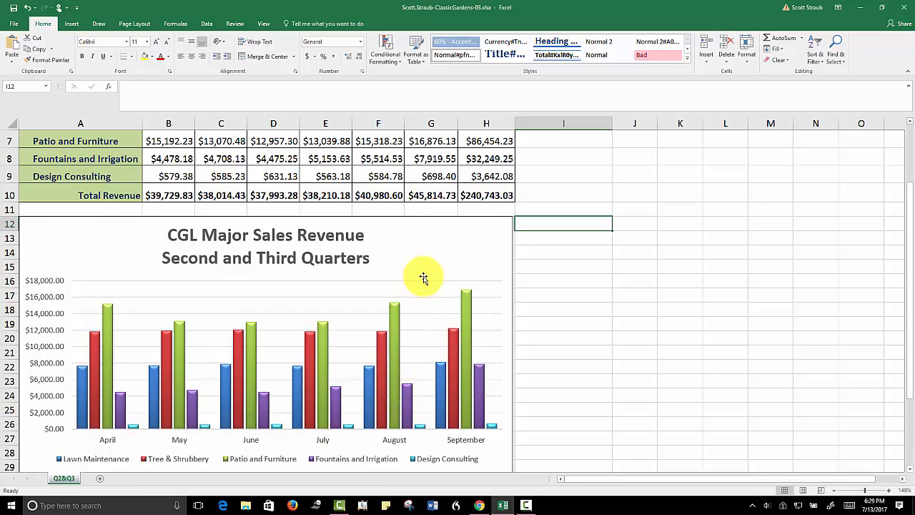
Examine the Patio and Furniture, Tree & Shrubbery, Lawn Maintenance, and Fountains and Irrigation series by selecting their columns in the chart.
click(436, 255)
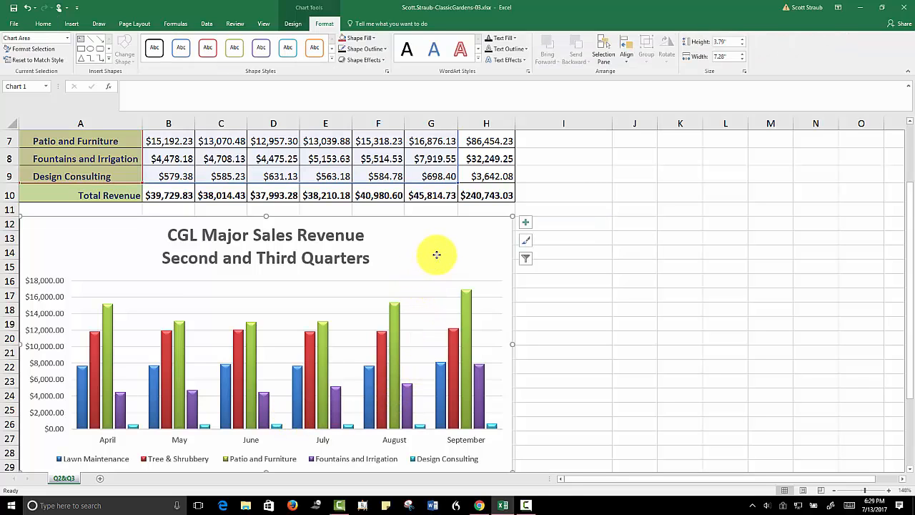
click(465, 306)
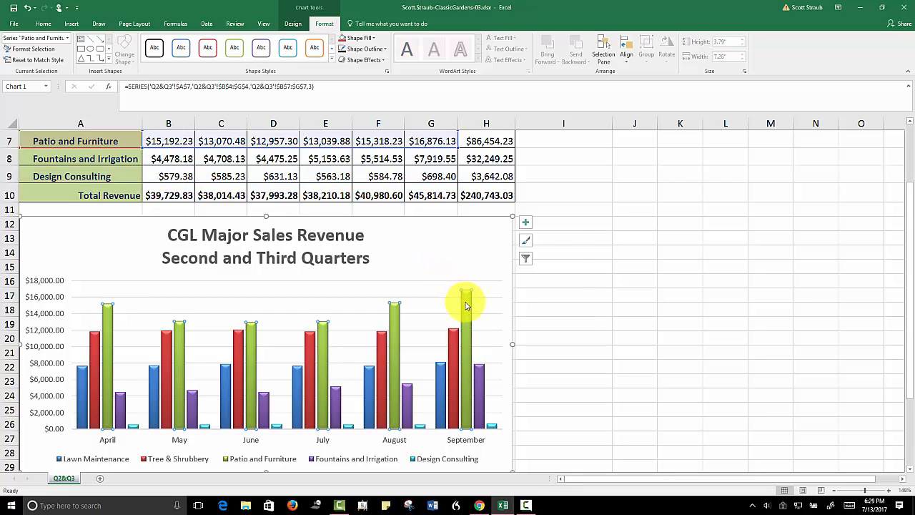
click(451, 341)
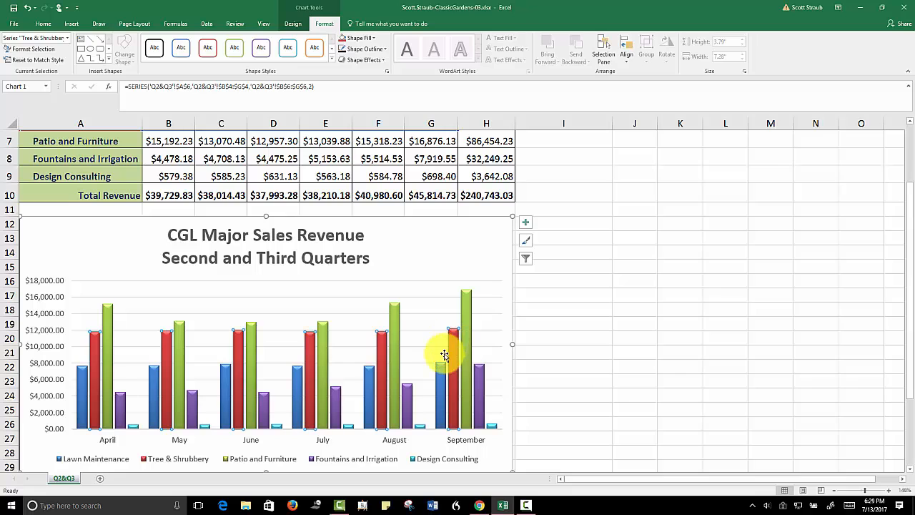
click(438, 368)
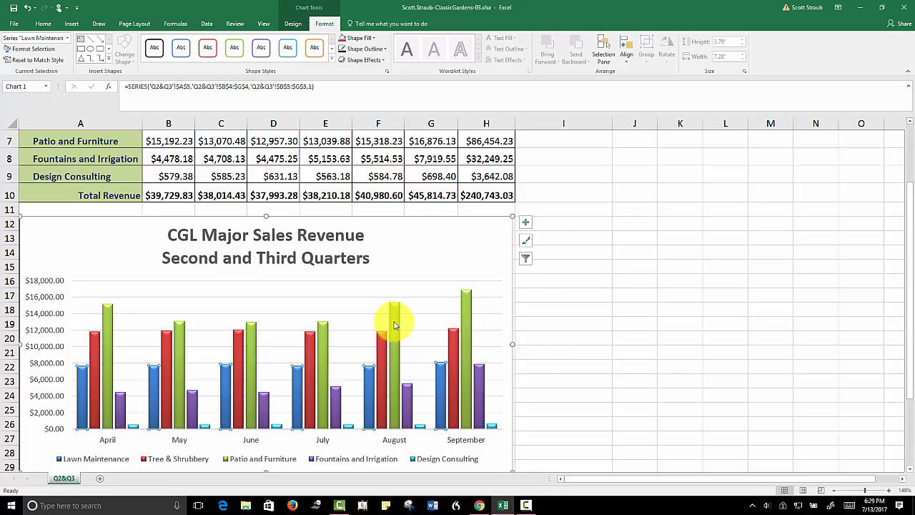
click(467, 335)
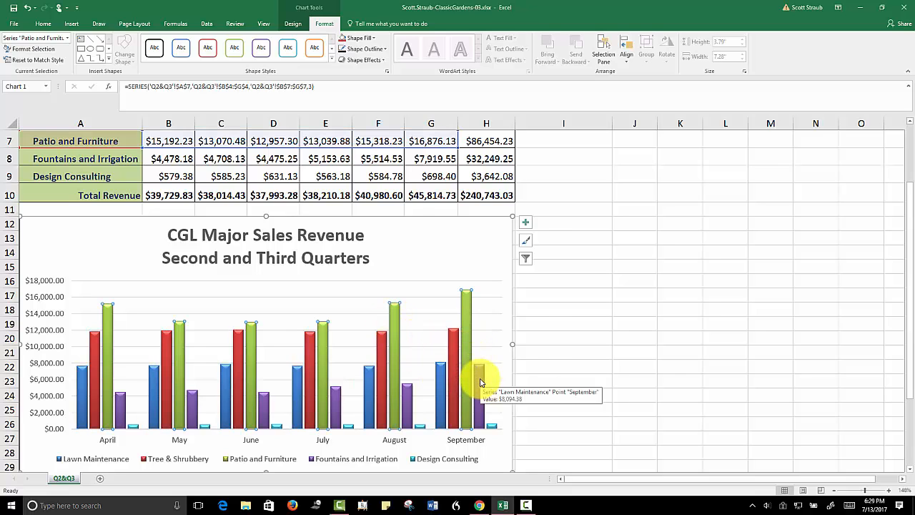
click(479, 381)
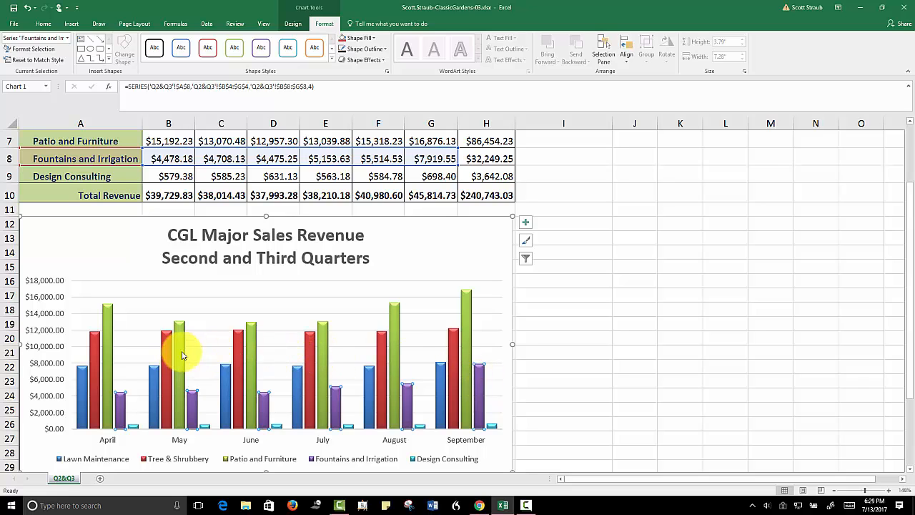
click(433, 254)
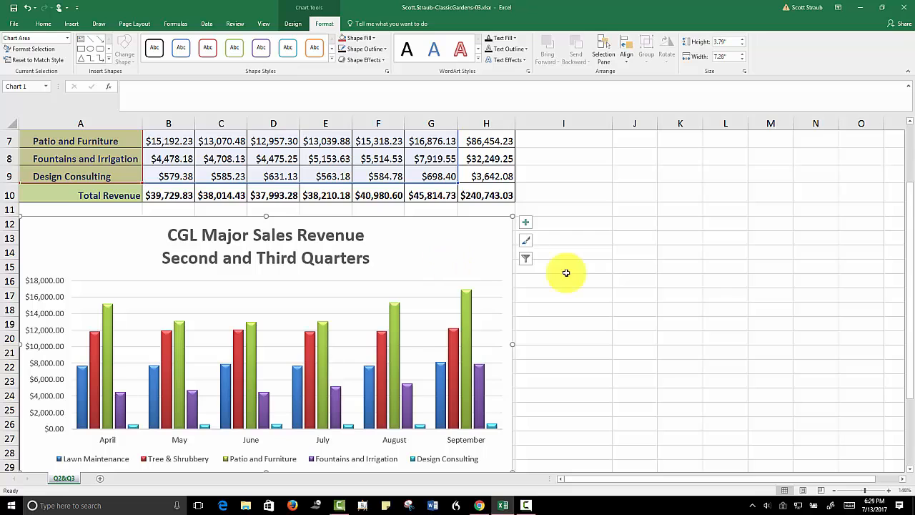
Shrink the chart's source data range to end at G8, excluding the Design Consulting row.
drag(911, 283, 909, 243)
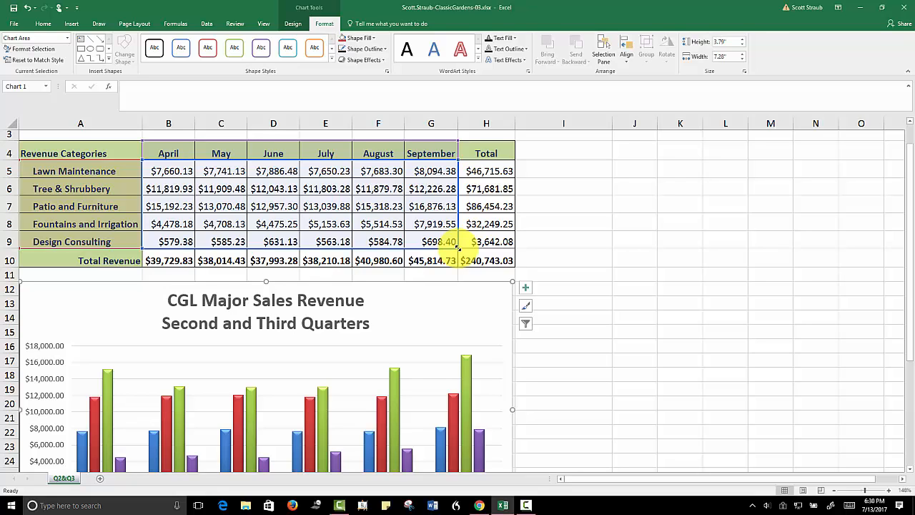
mouse_move(456, 245)
mouse_down()
mouse_move(433, 213)
mouse_move(376, 204)
mouse_move(377, 224)
mouse_move(445, 243)
mouse_move(446, 234)
mouse_up()
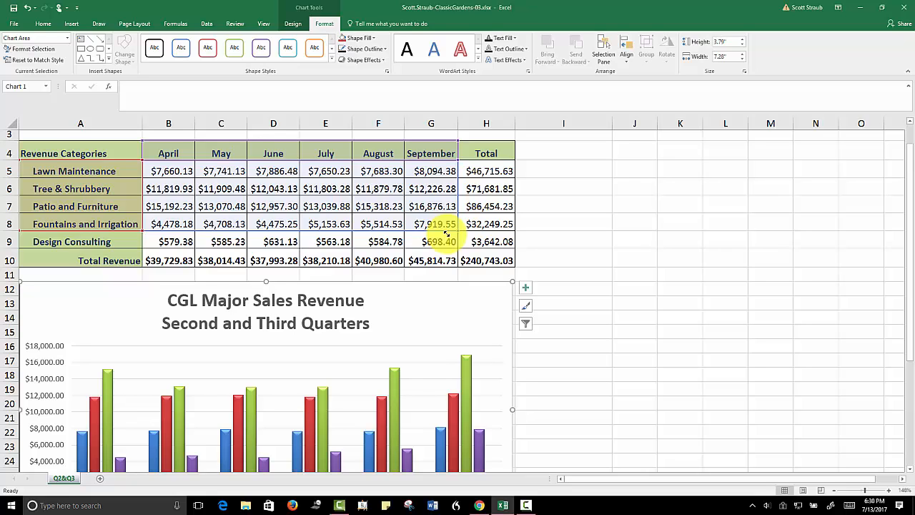
drag(447, 233, 447, 234)
drag(910, 226, 911, 258)
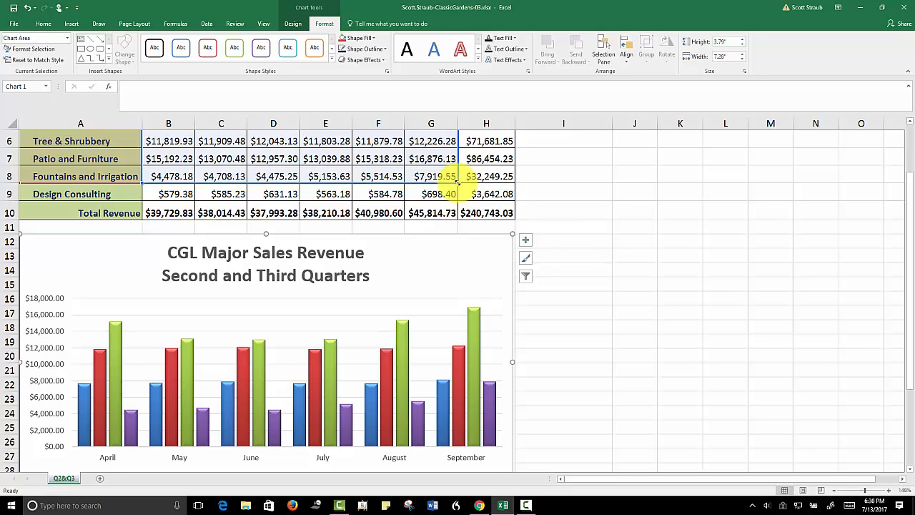
mouse_move(458, 182)
mouse_down()
mouse_move(472, 213)
mouse_move(459, 183)
mouse_up()
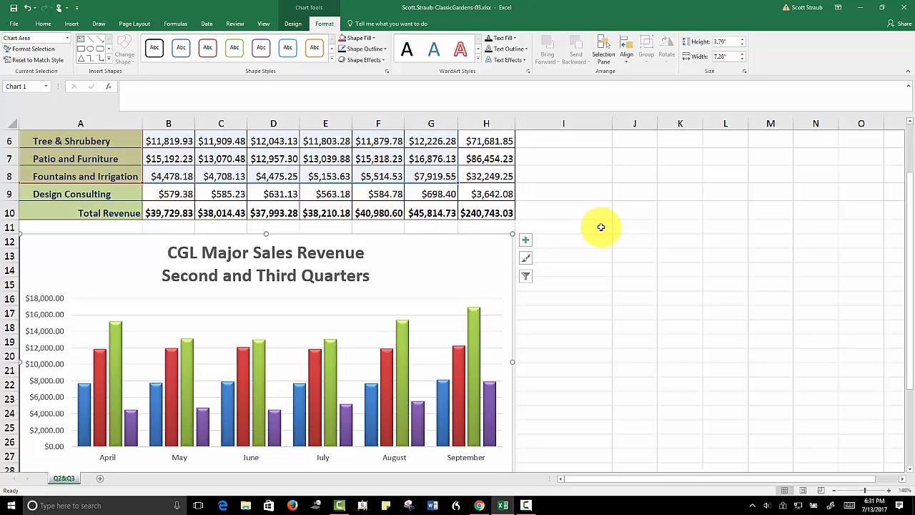
scroll(872, 198, up, 2)
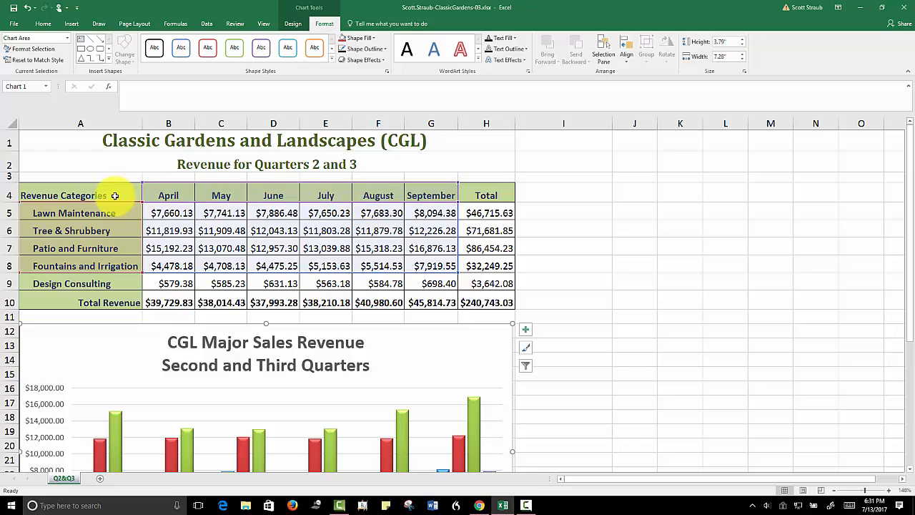
click(90, 194)
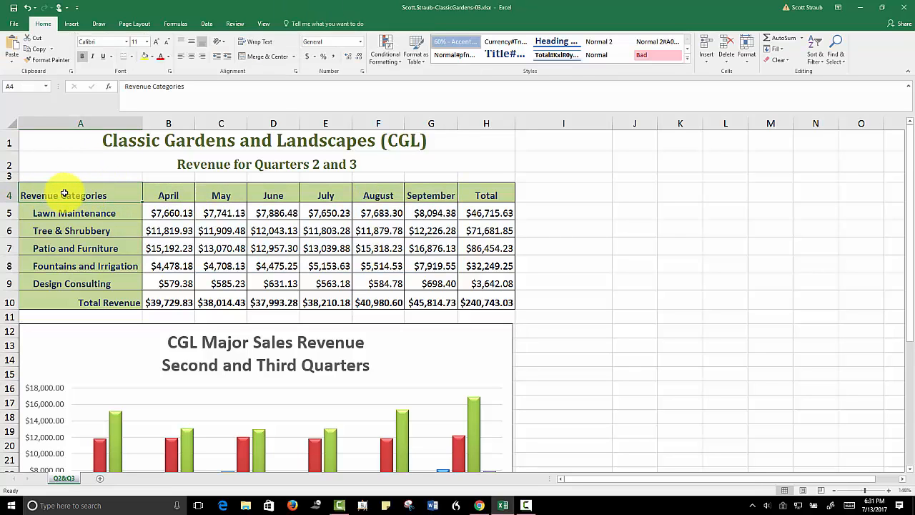
drag(64, 193, 63, 276)
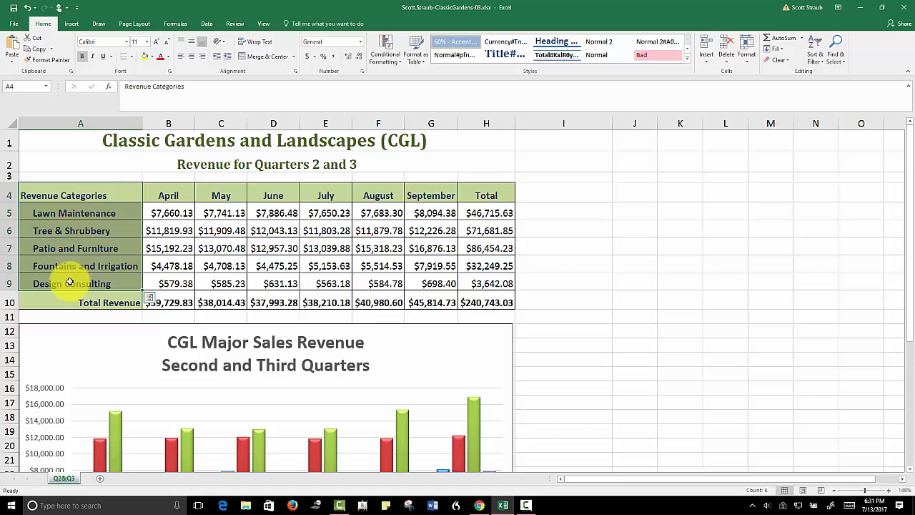
click(475, 195)
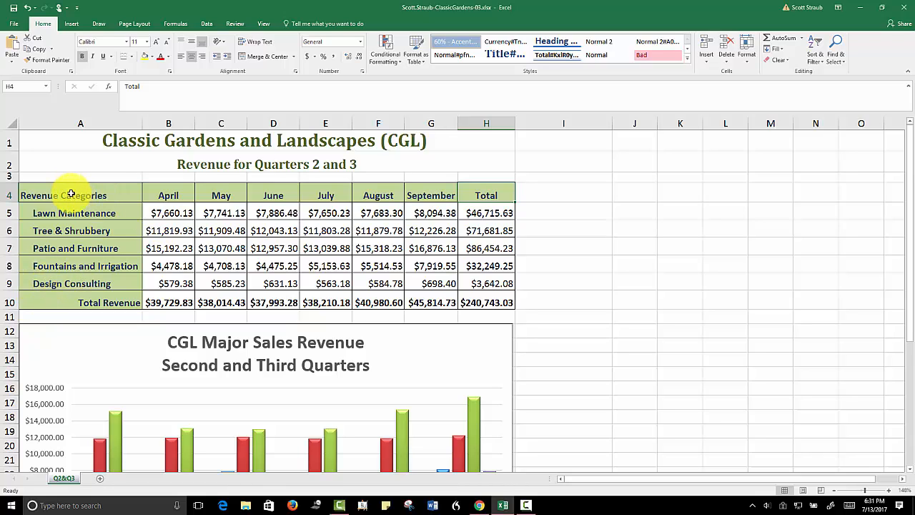
Insert a 3-D pie chart from the revenue categories in A4:A9 and the totals in H4:H9, then deselect it.
drag(71, 193, 68, 283)
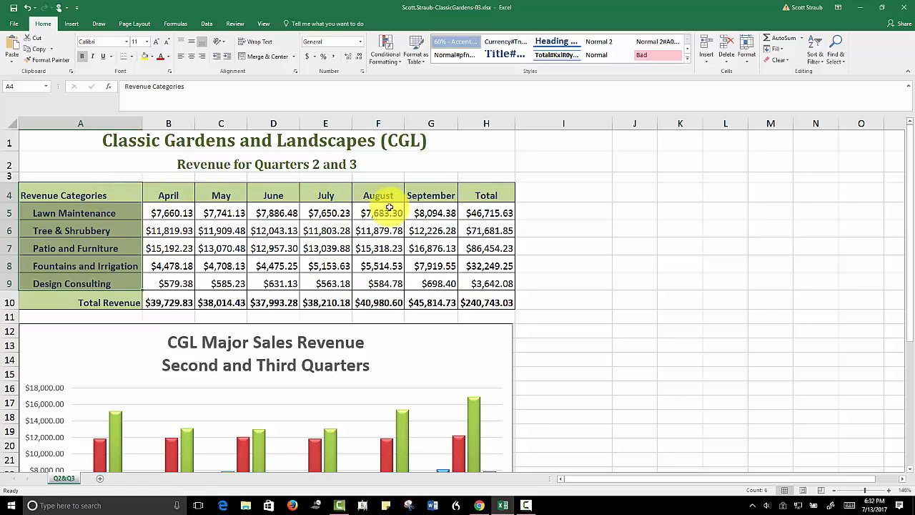
drag(481, 190, 486, 281)
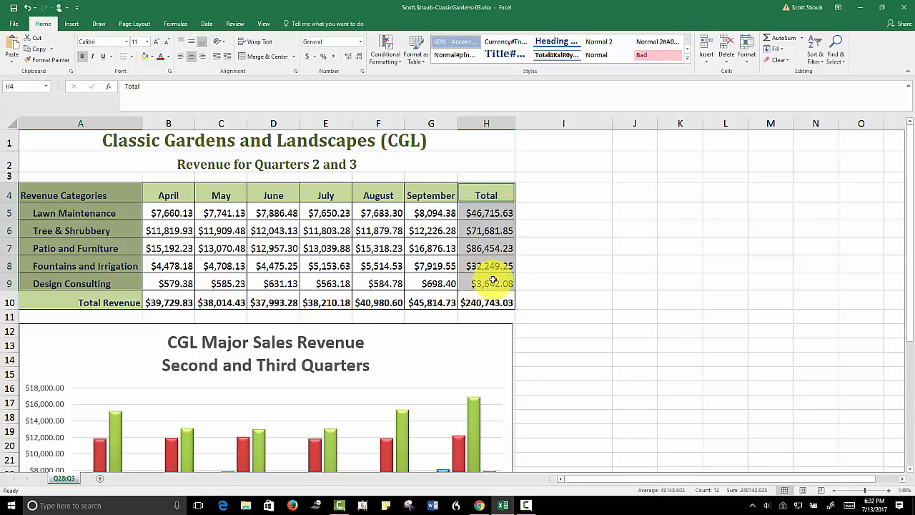
click(72, 24)
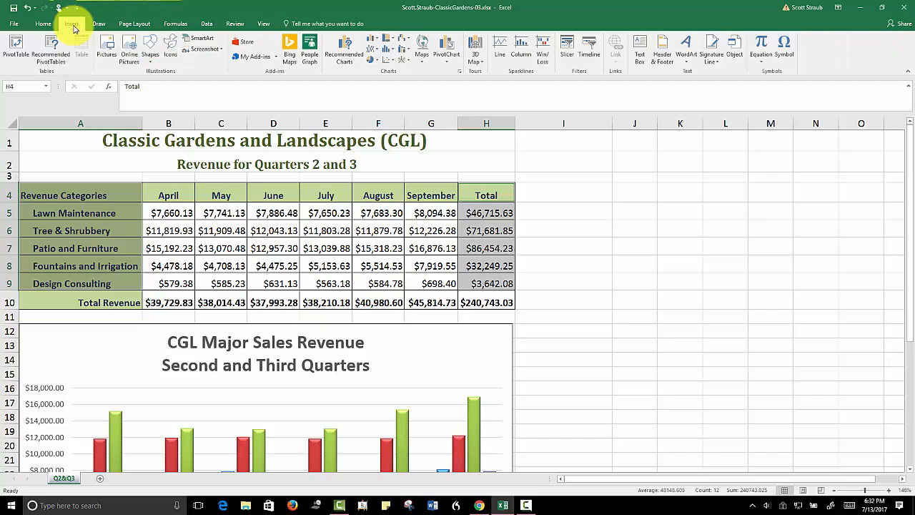
click(379, 62)
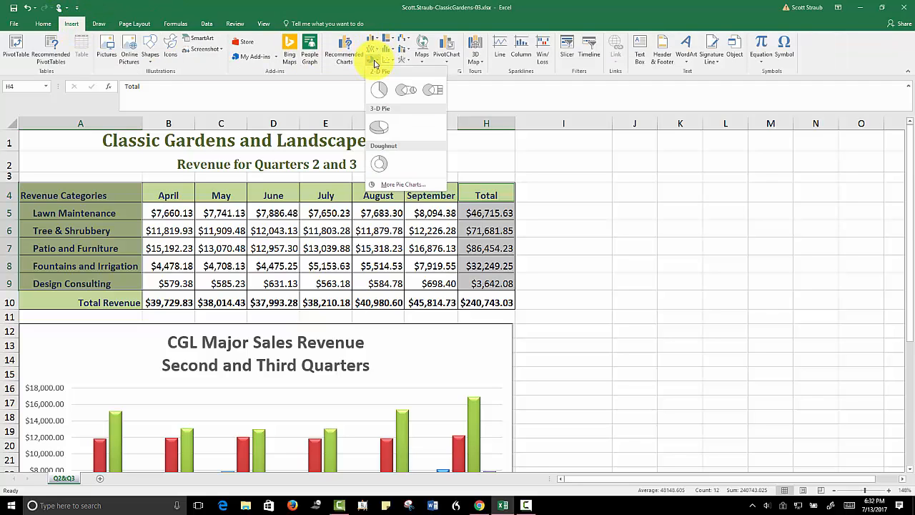
click(379, 129)
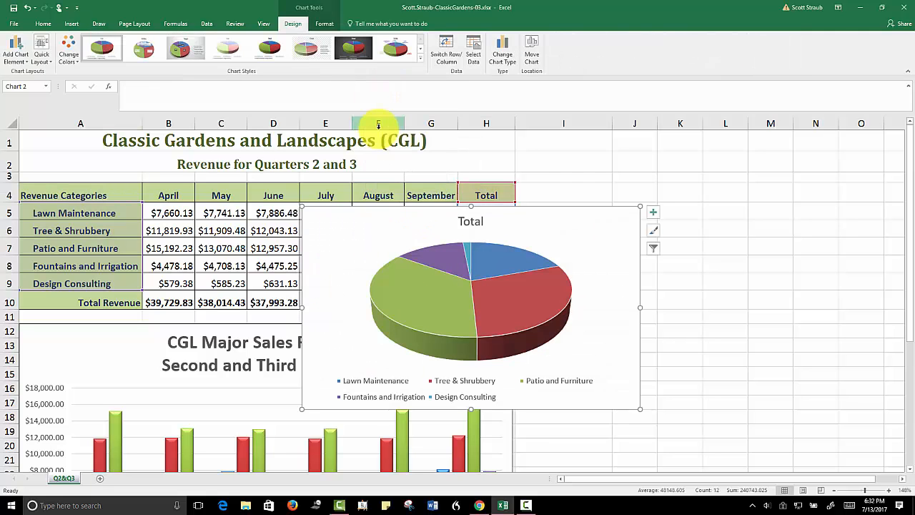
mouse_move(401, 288)
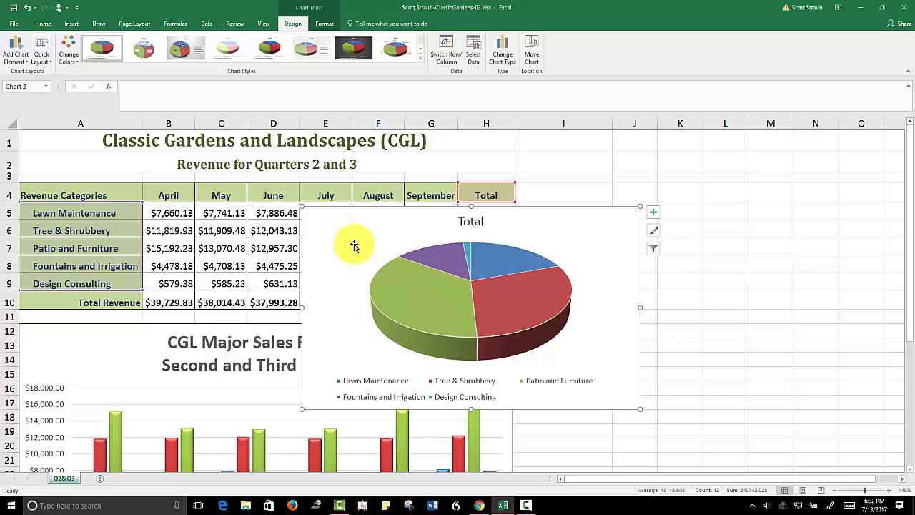
click(633, 162)
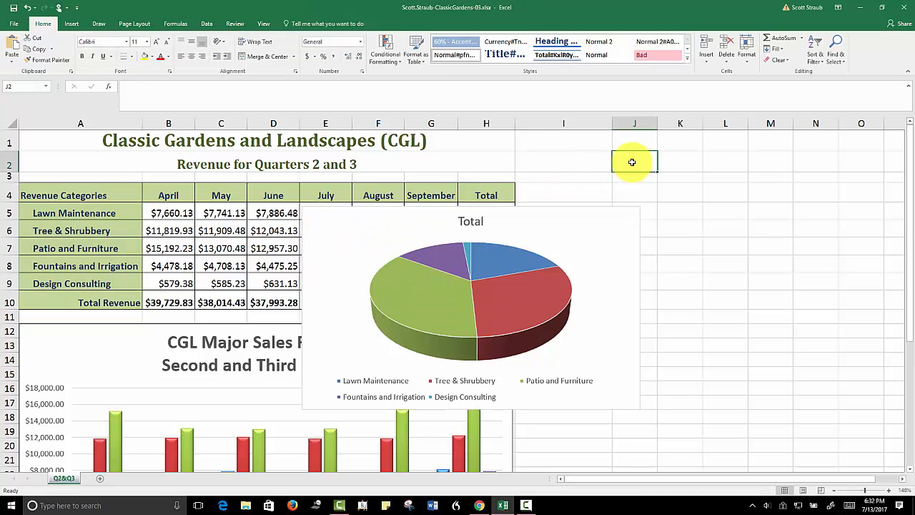
Move the pie chart to a new sheet named Revenue Breakdown.
click(332, 239)
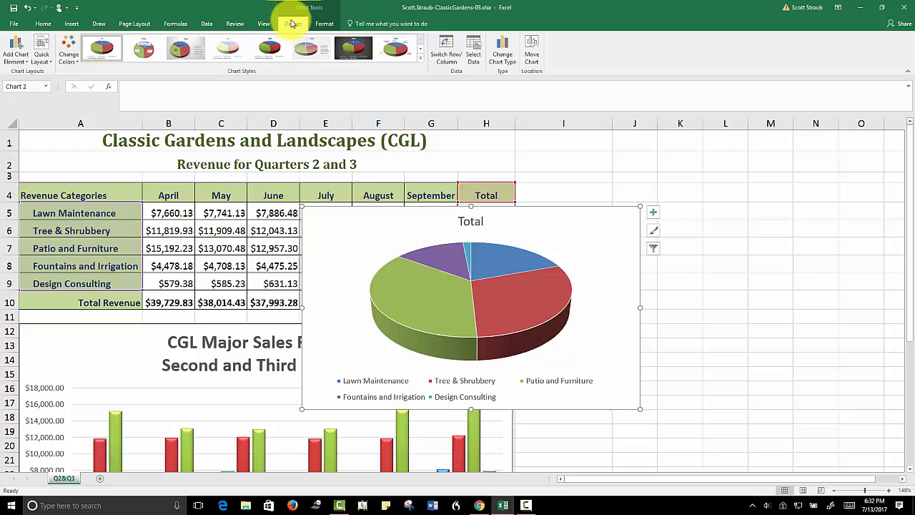
click(533, 57)
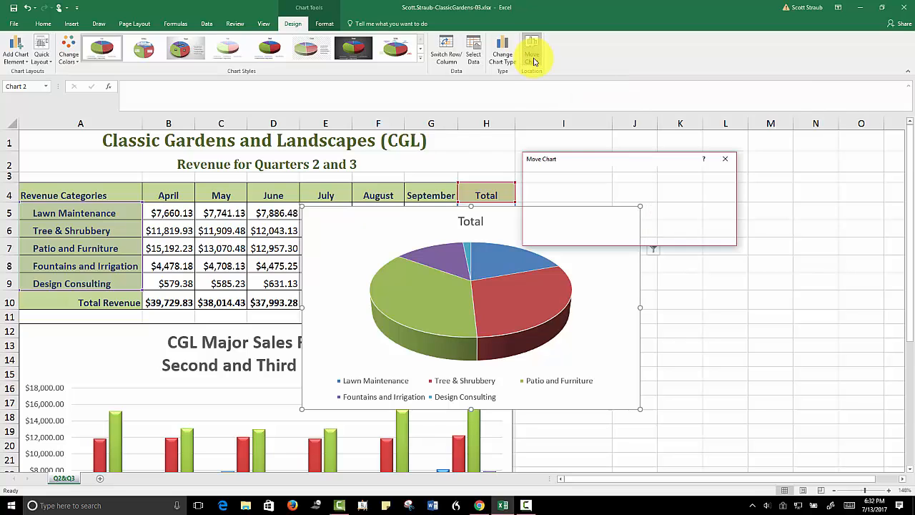
drag(619, 158, 467, 158)
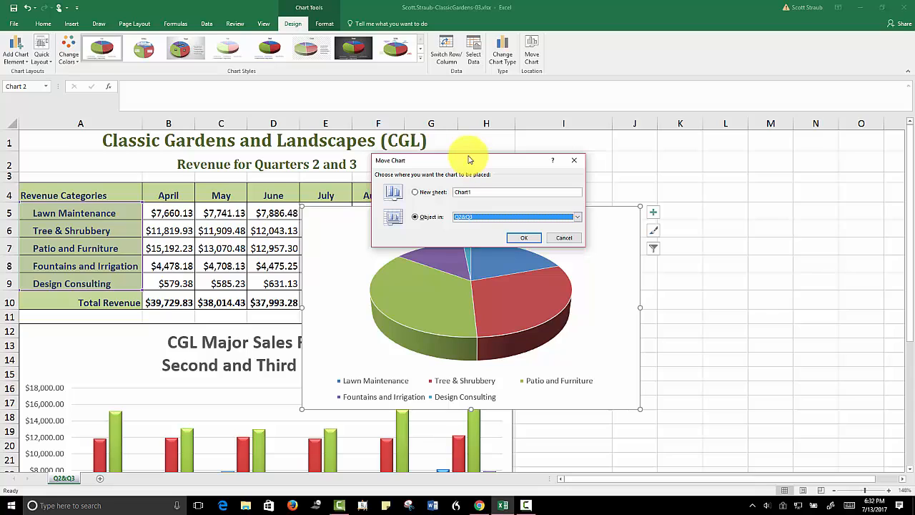
click(415, 193)
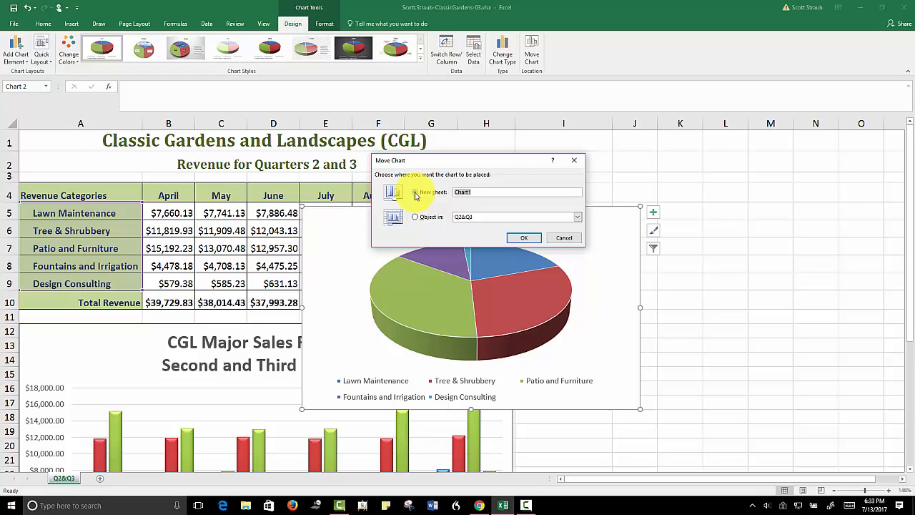
text(Revenue Breakdown)
click(522, 238)
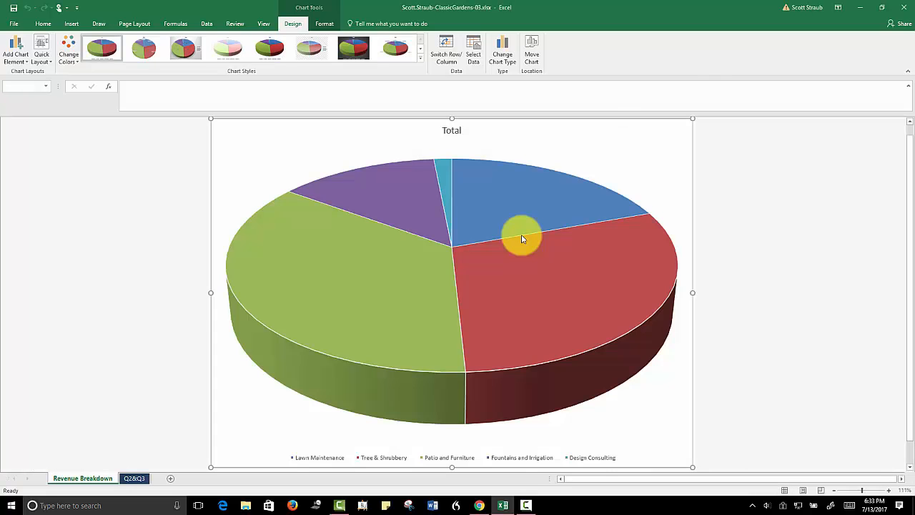
Look at the Q2&Q3 sheet and return to the Revenue Breakdown chart sheet.
mouse_move(286, 268)
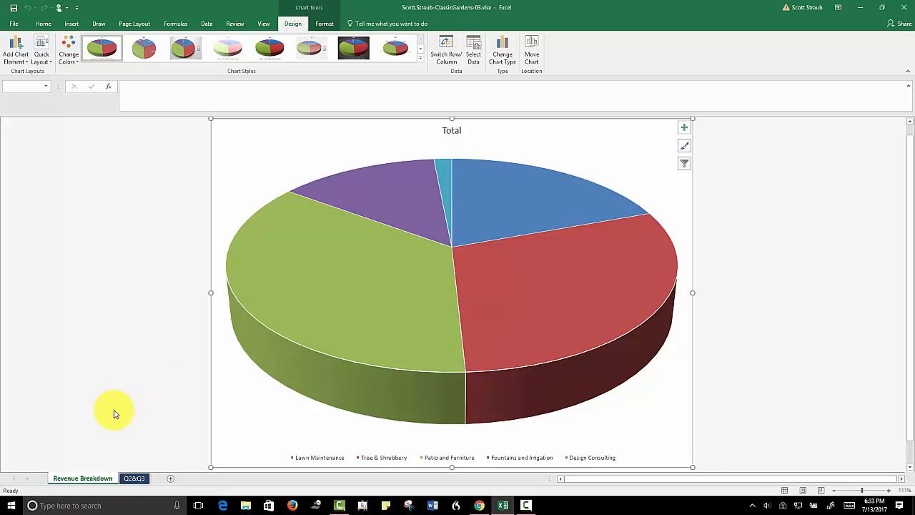
click(133, 478)
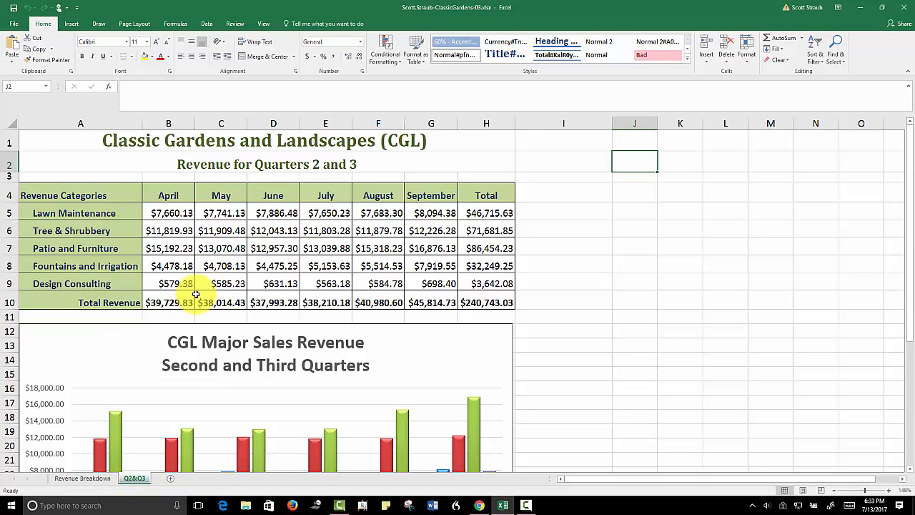
click(80, 478)
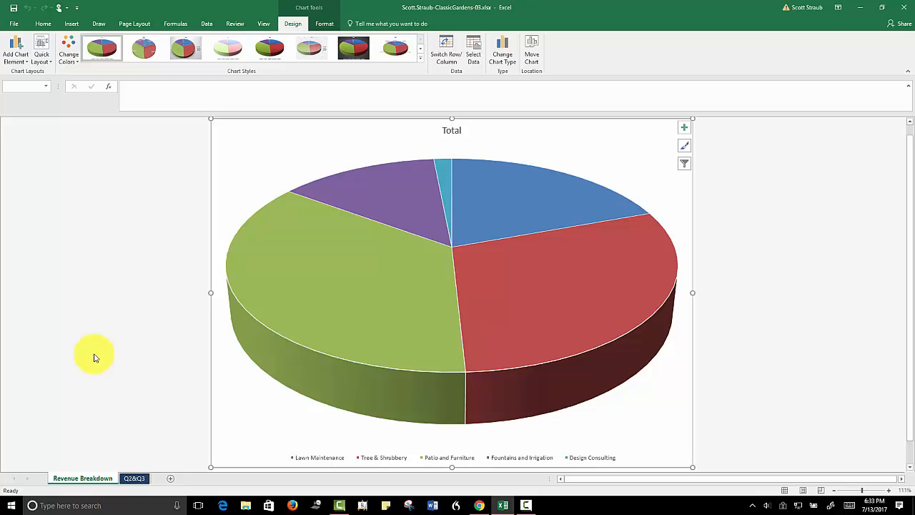
Replace the pie chart's title text with "Revenue by Category".
click(454, 131)
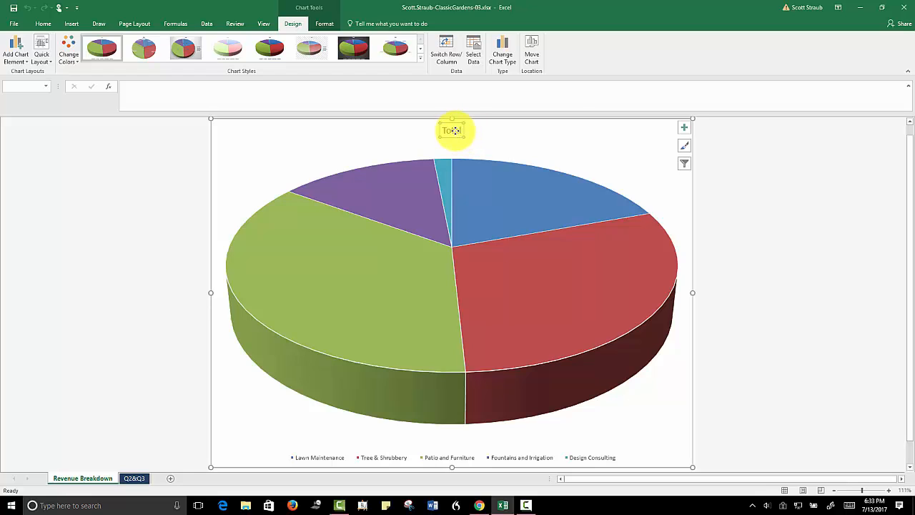
click(455, 133)
double_click(455, 133)
click(456, 133)
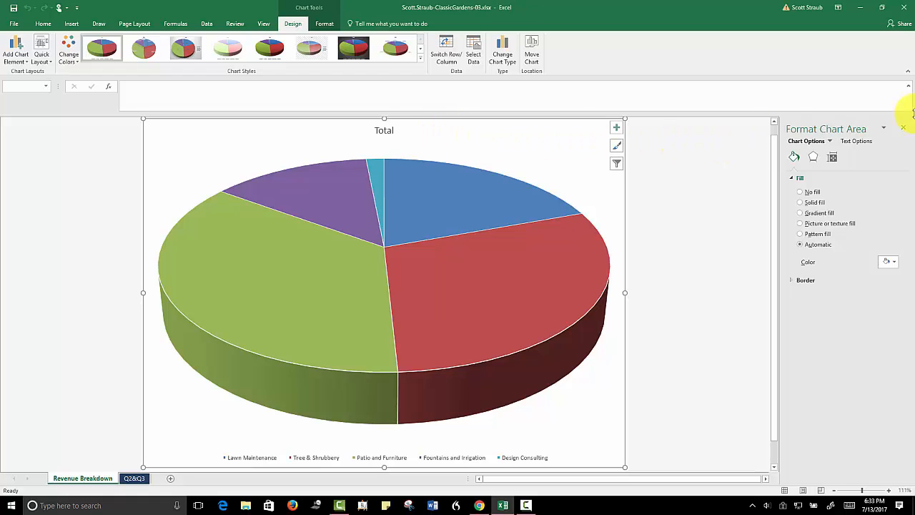
click(382, 129)
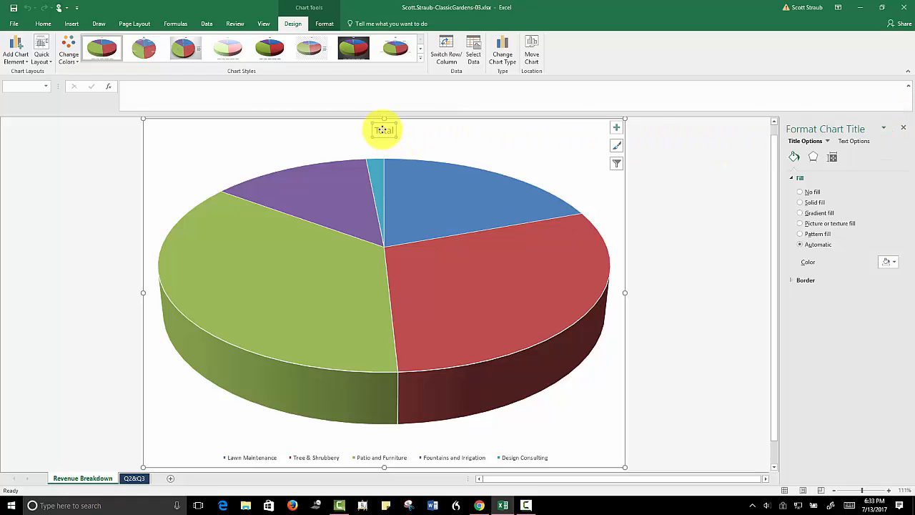
drag(375, 131, 395, 131)
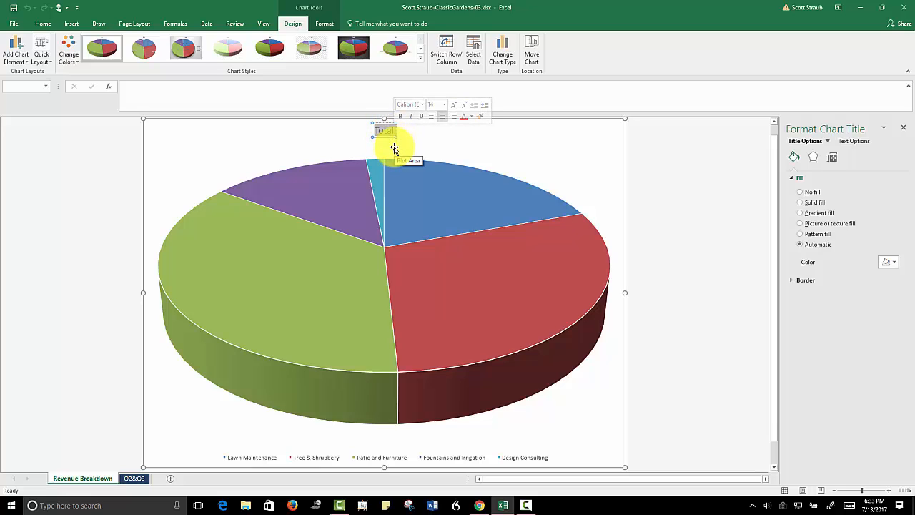
text(Revenu)
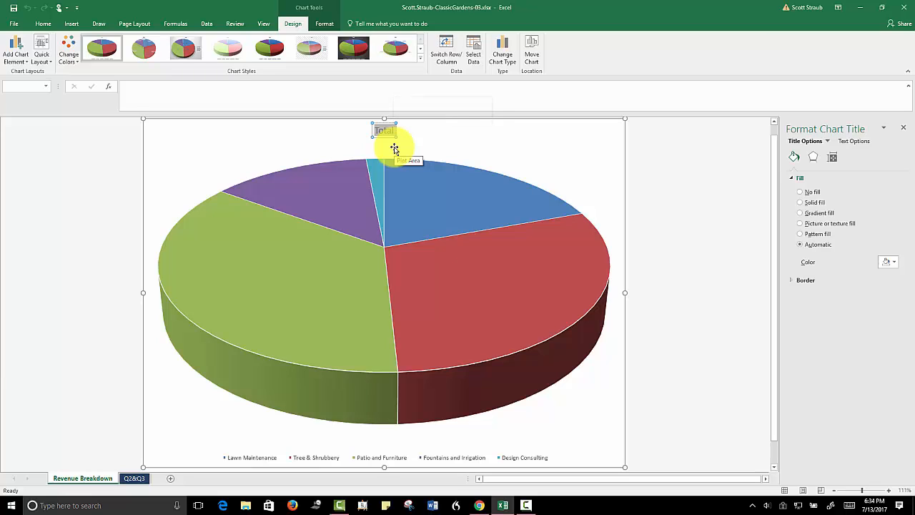
text(e)
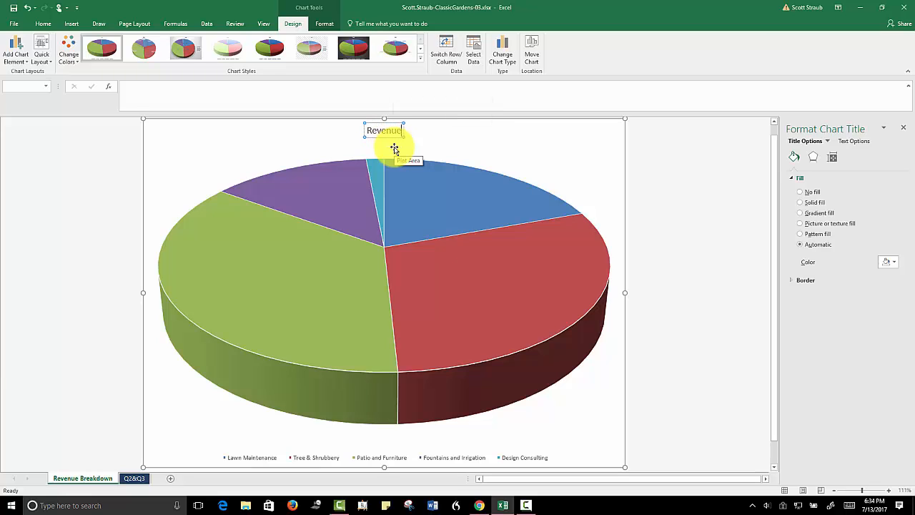
text( by Cat)
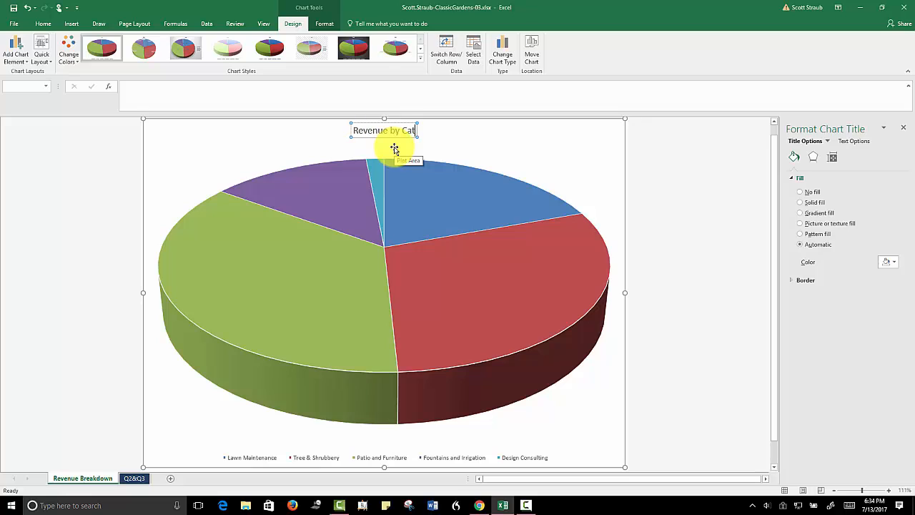
text(egory)
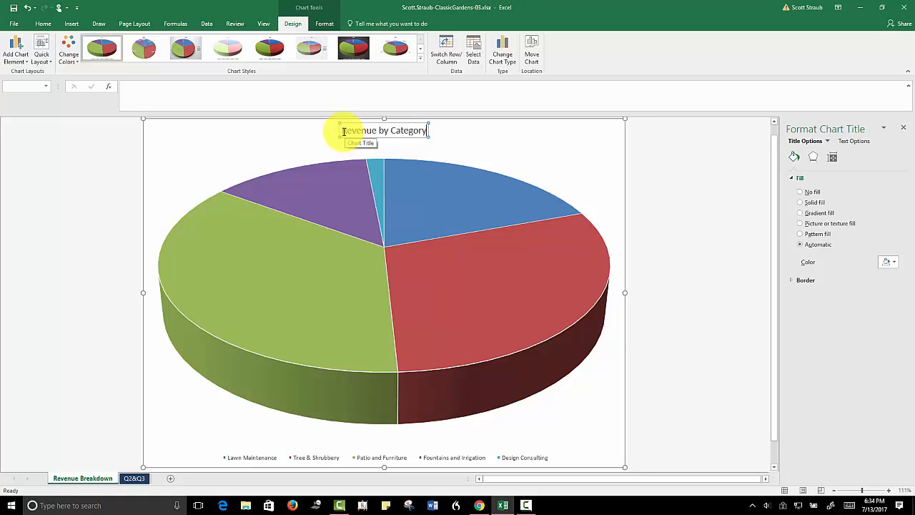
Set the font size of the entire pie chart title to 32.
drag(344, 131, 420, 132)
click(43, 24)
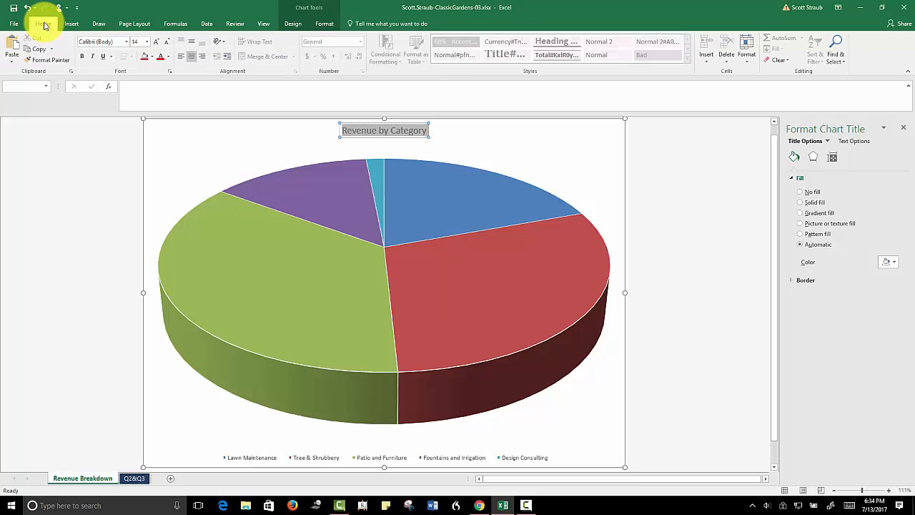
click(147, 41)
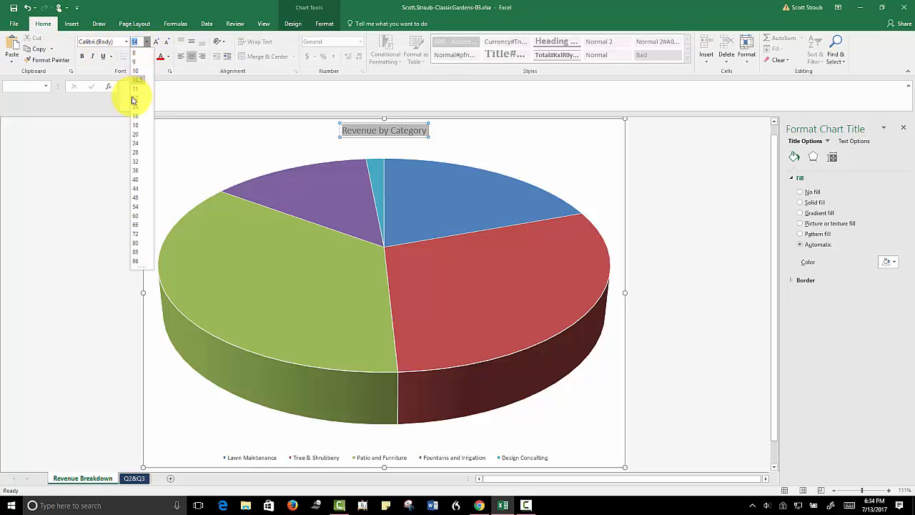
click(137, 161)
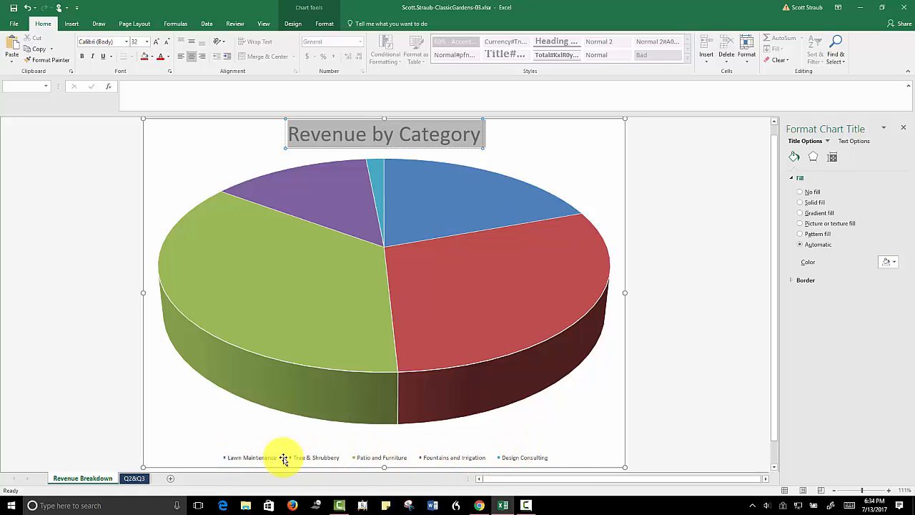
Set the font size of the pie chart's legend to 12.
click(242, 459)
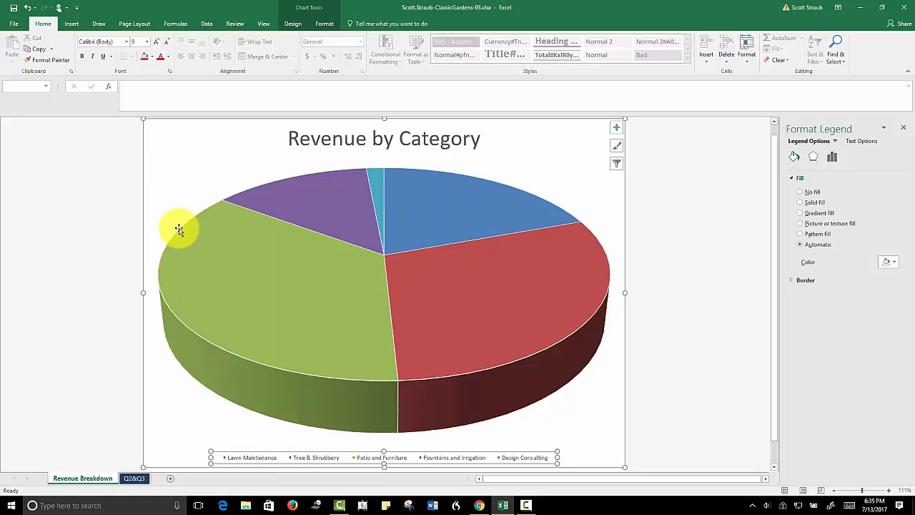
click(147, 43)
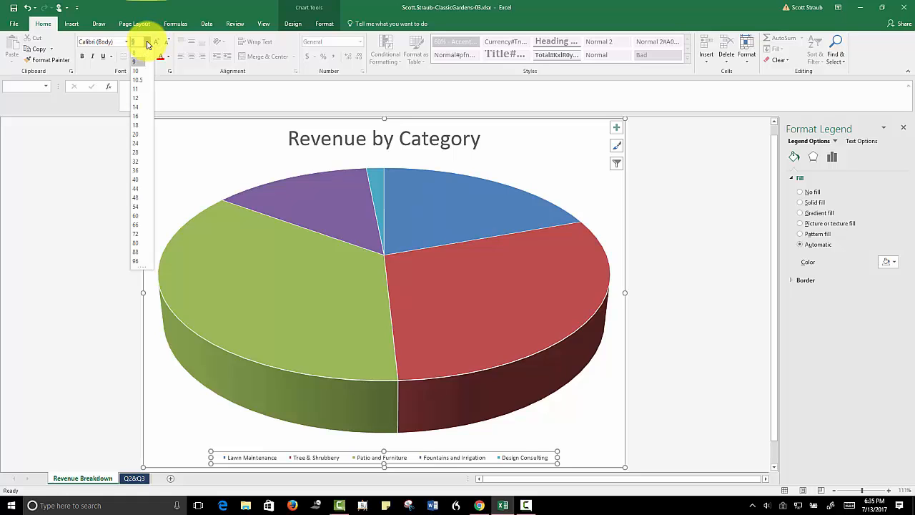
click(139, 98)
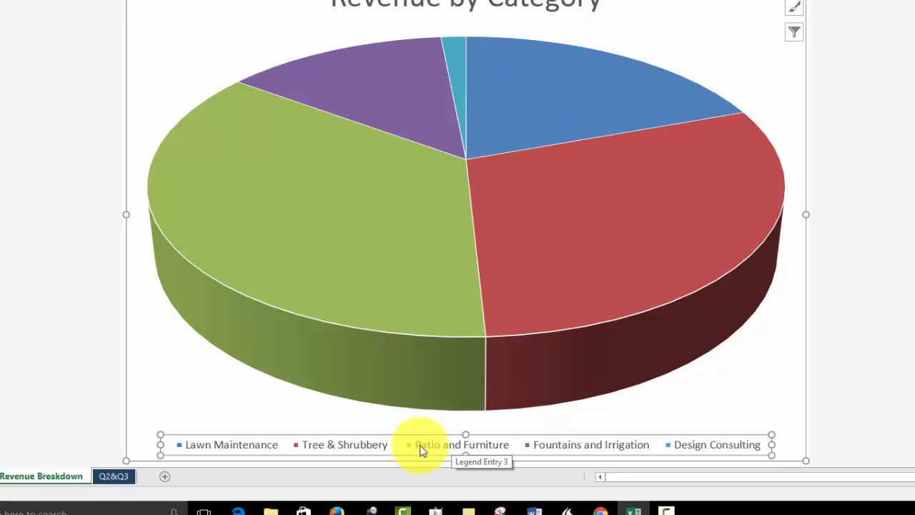
mouse_move(339, 273)
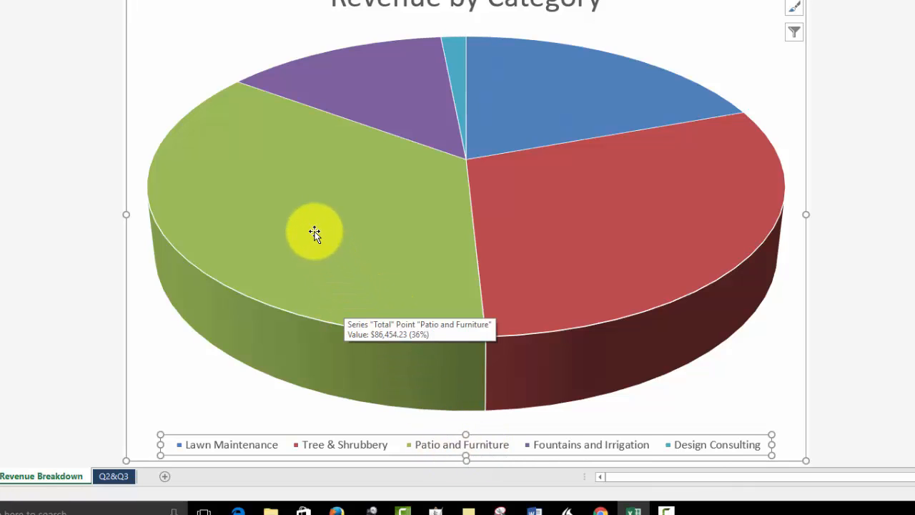
click(50, 105)
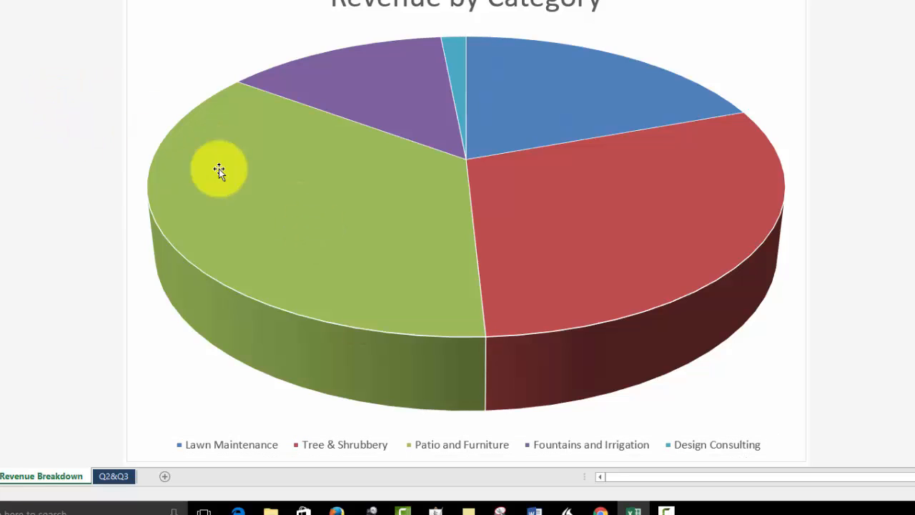
click(309, 197)
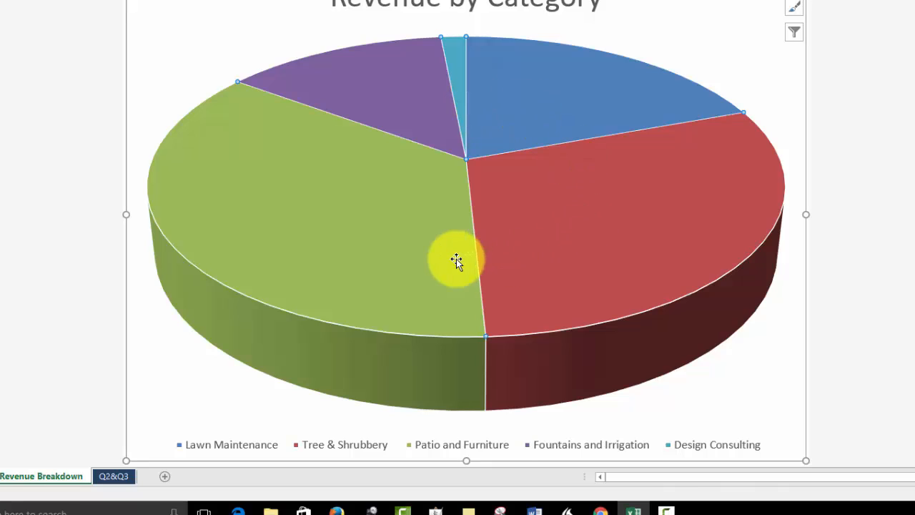
mouse_move(420, 258)
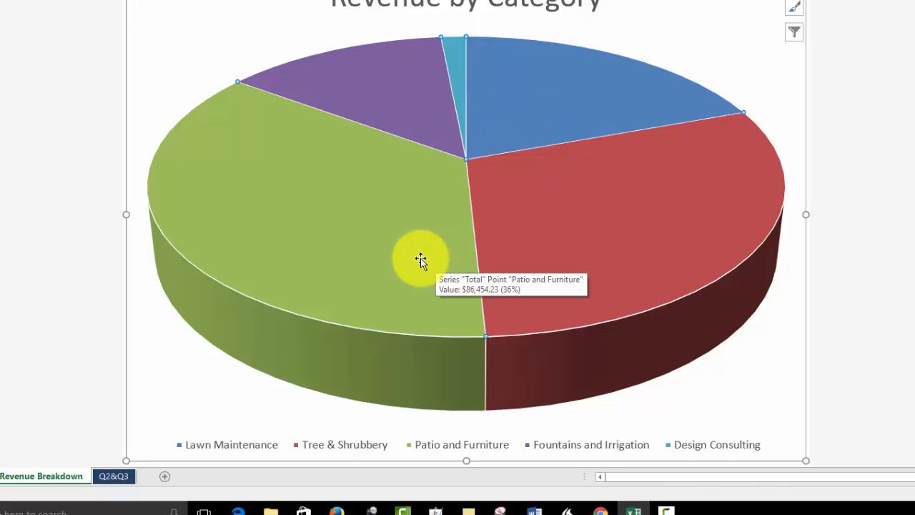
click(284, 226)
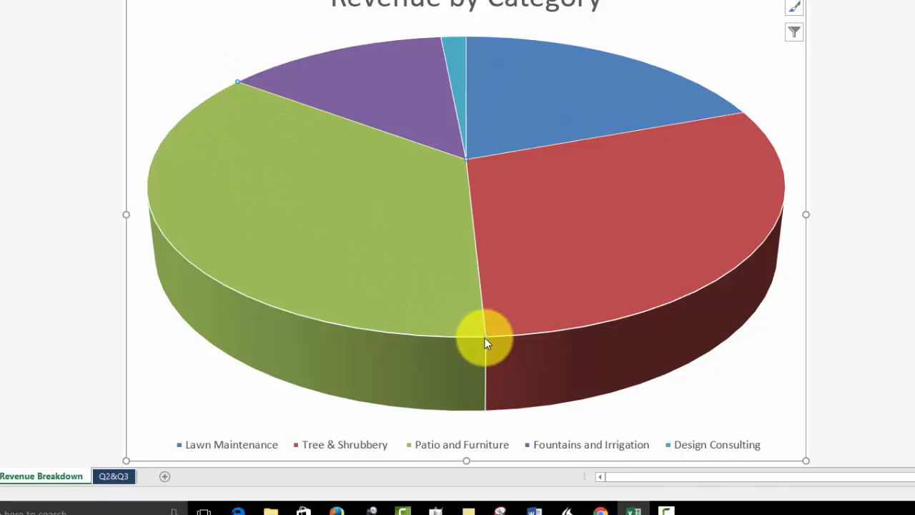
mouse_move(483, 337)
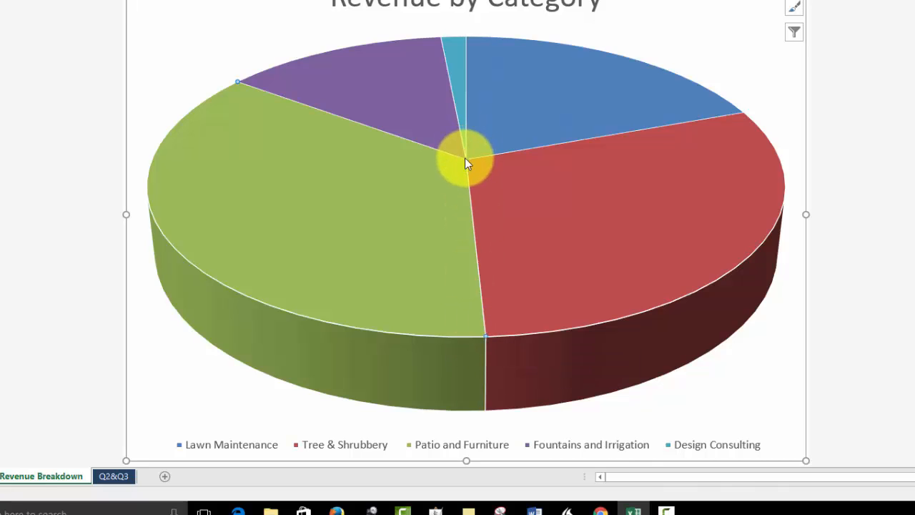
mouse_move(349, 254)
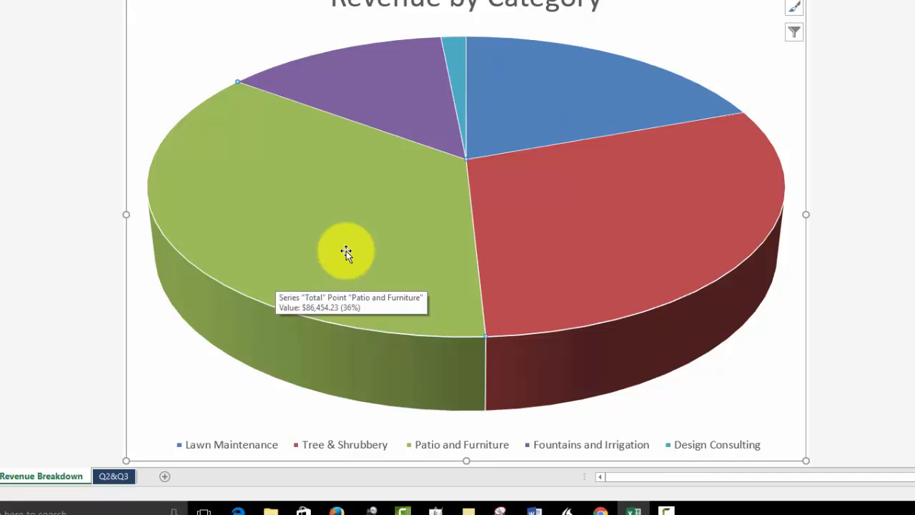
click(83, 181)
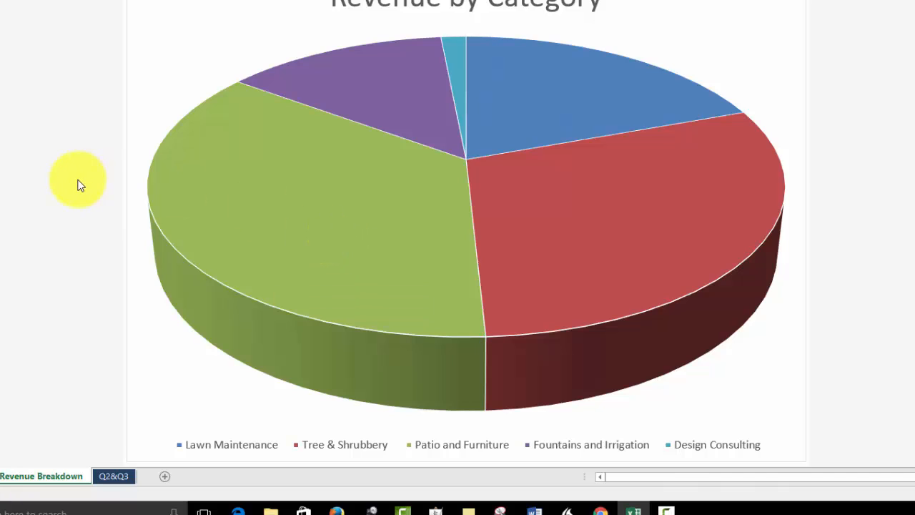
Fill only the Patio and Furniture slice of the pie chart with the tan woven texture beside Denim.
click(247, 180)
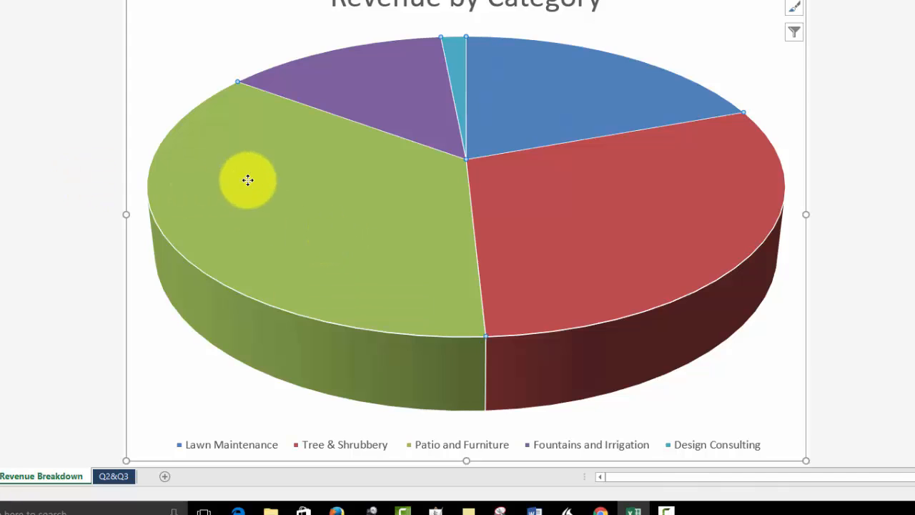
click(248, 181)
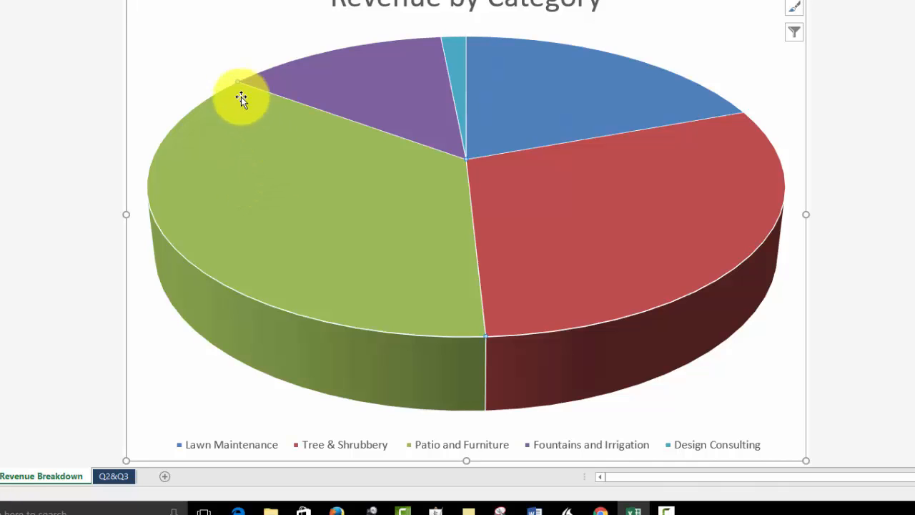
mouse_move(351, 286)
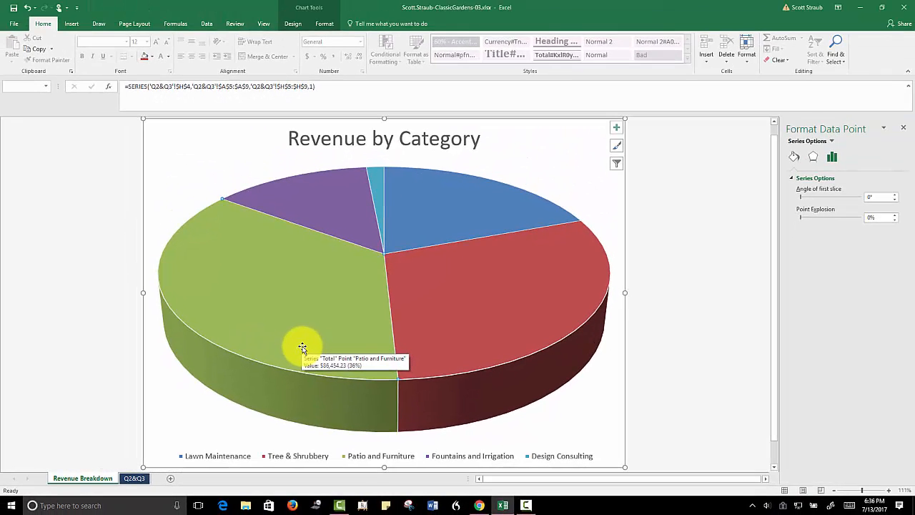
mouse_move(436, 343)
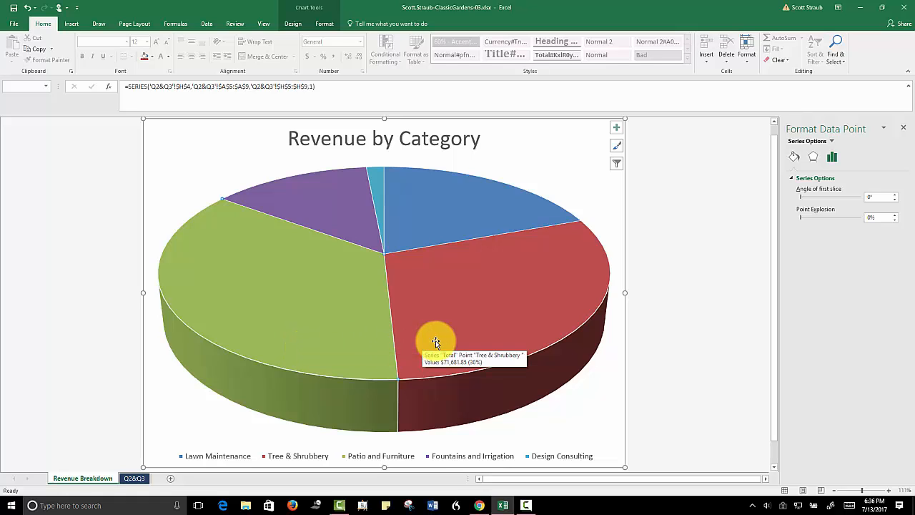
click(795, 158)
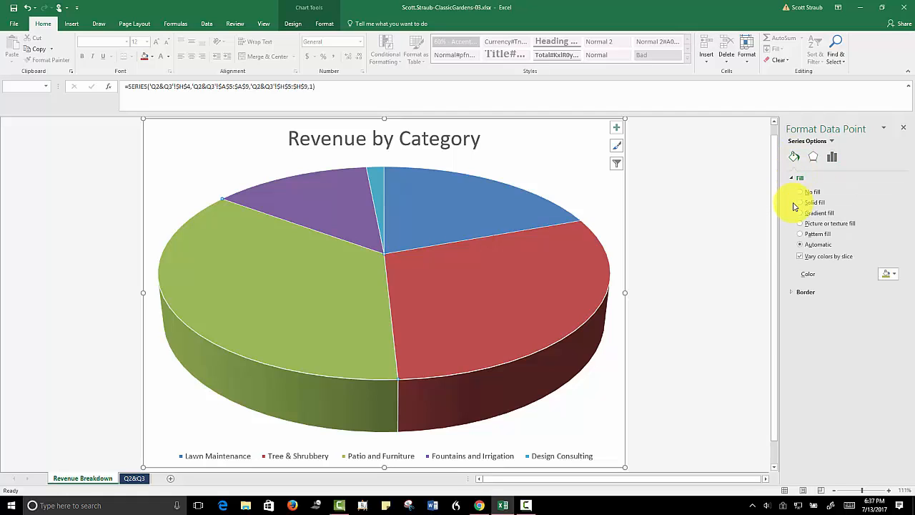
click(800, 224)
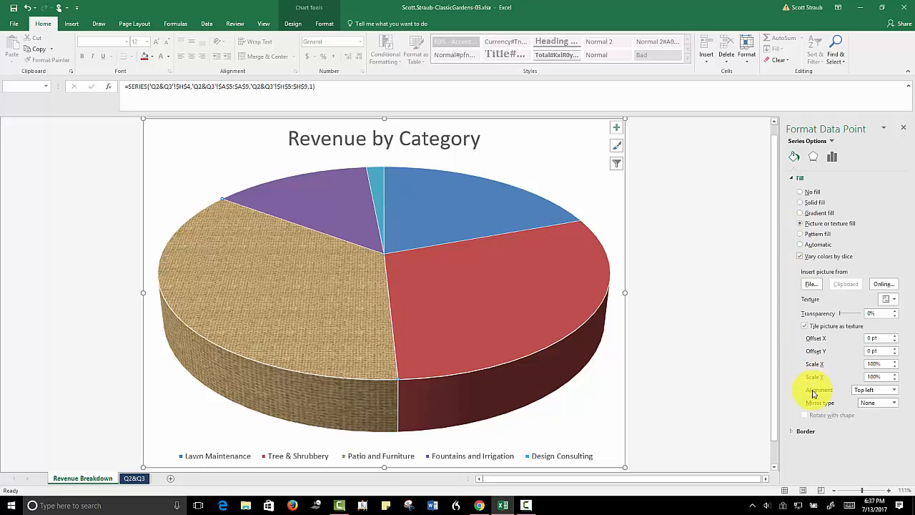
click(813, 283)
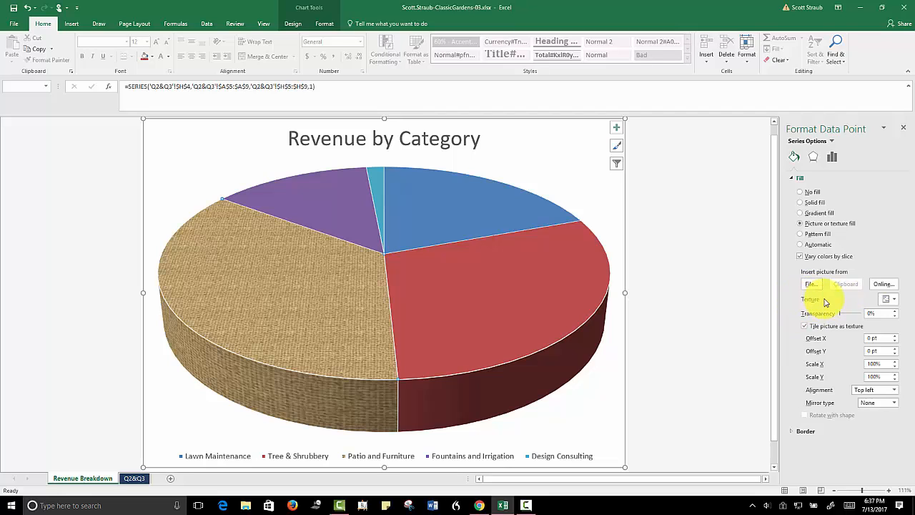
click(893, 300)
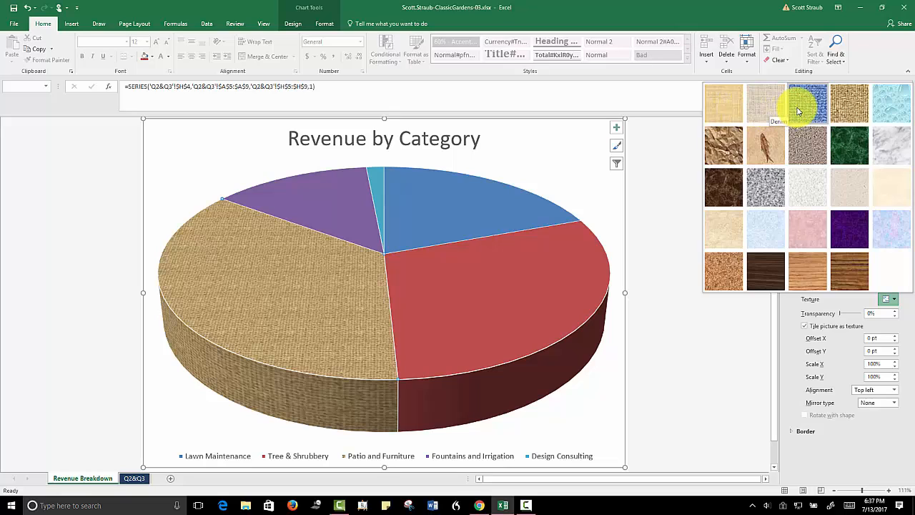
click(849, 106)
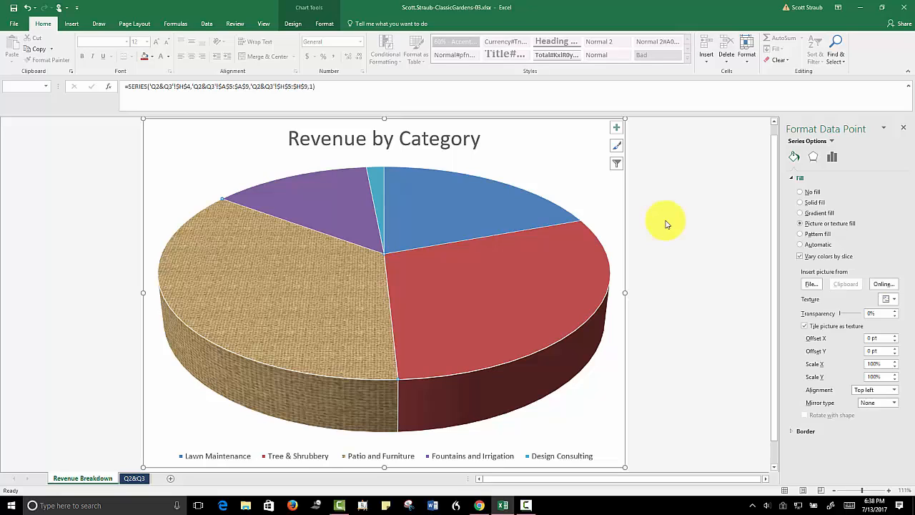
click(94, 245)
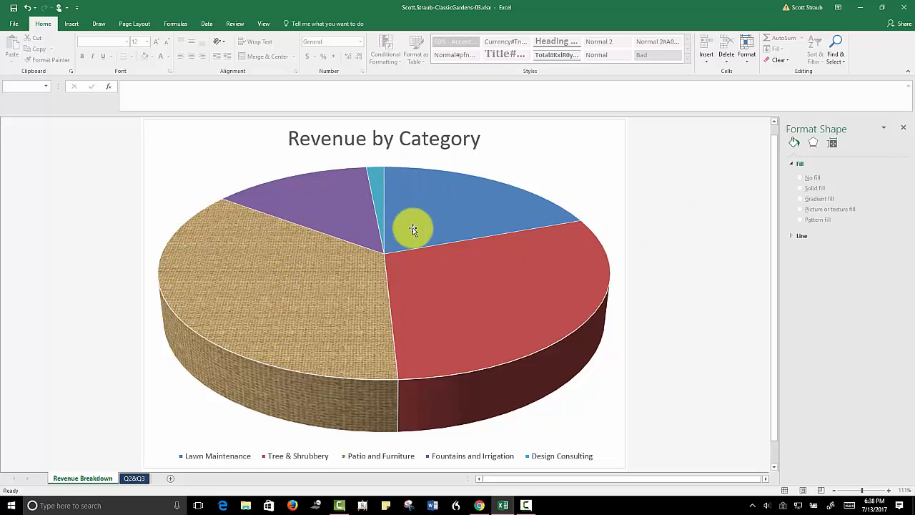
Add data labels to the pie chart and position them at the center of the slices.
mouse_move(334, 319)
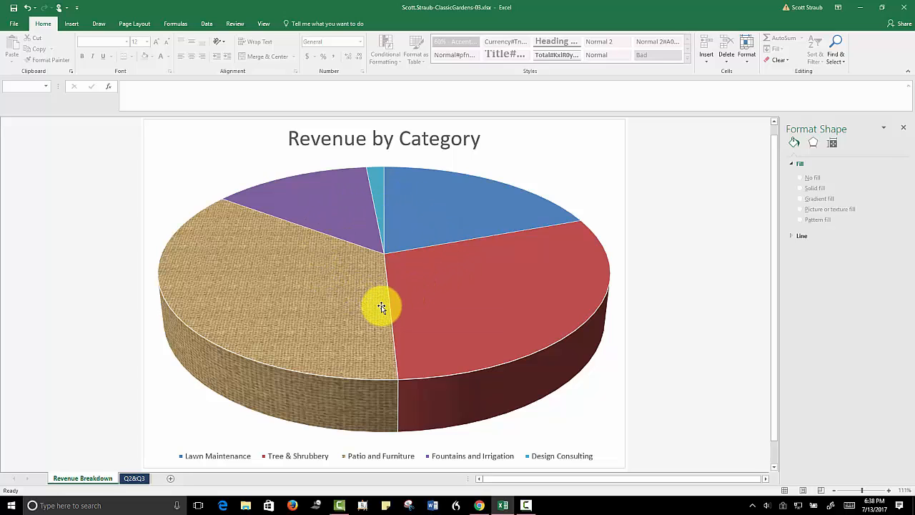
mouse_move(378, 308)
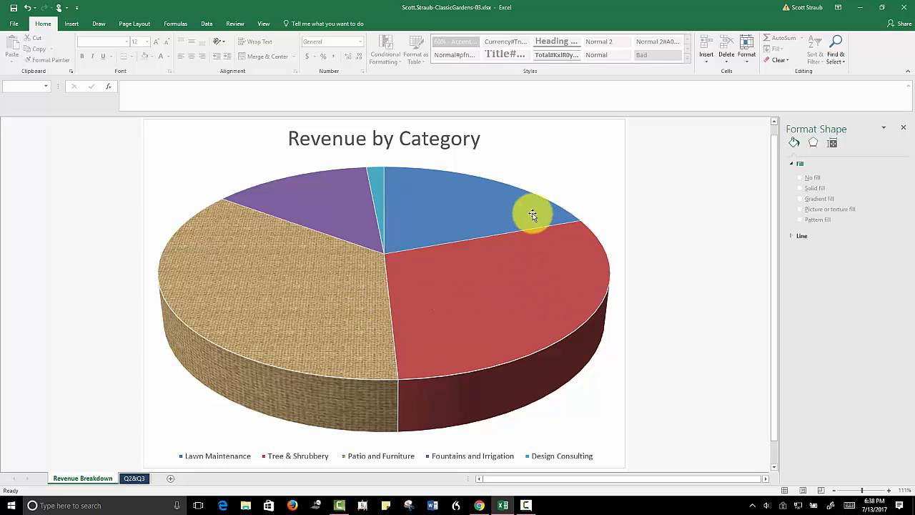
click(551, 150)
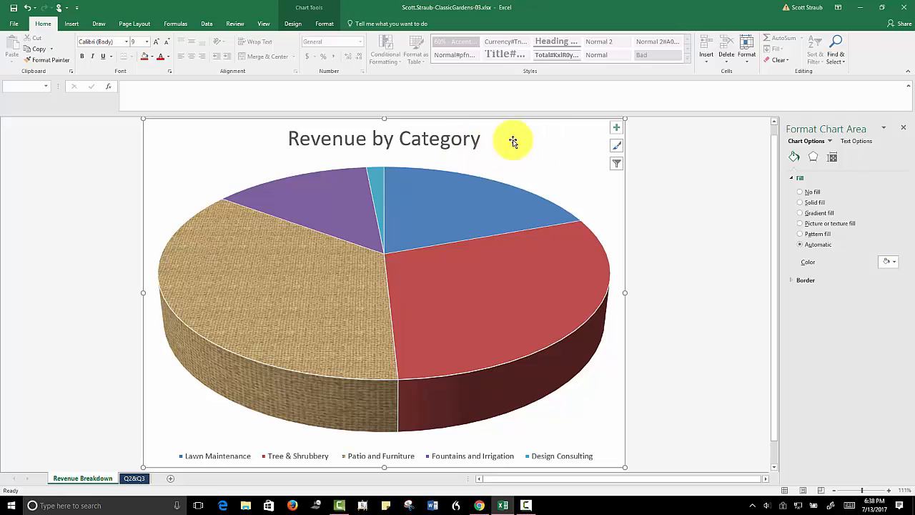
click(617, 132)
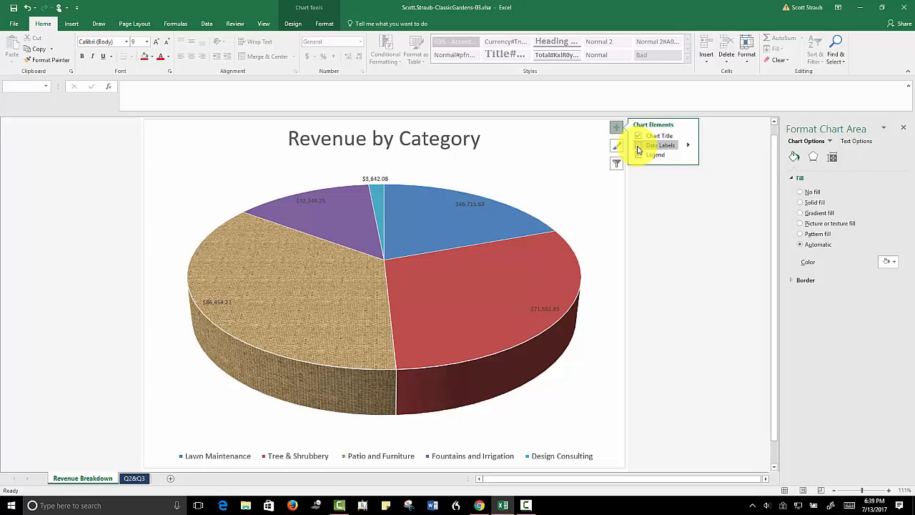
click(639, 147)
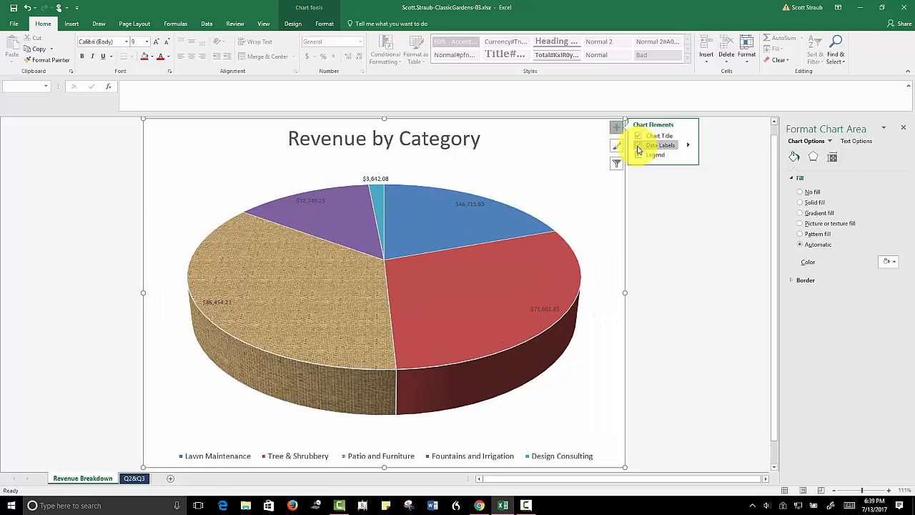
click(689, 146)
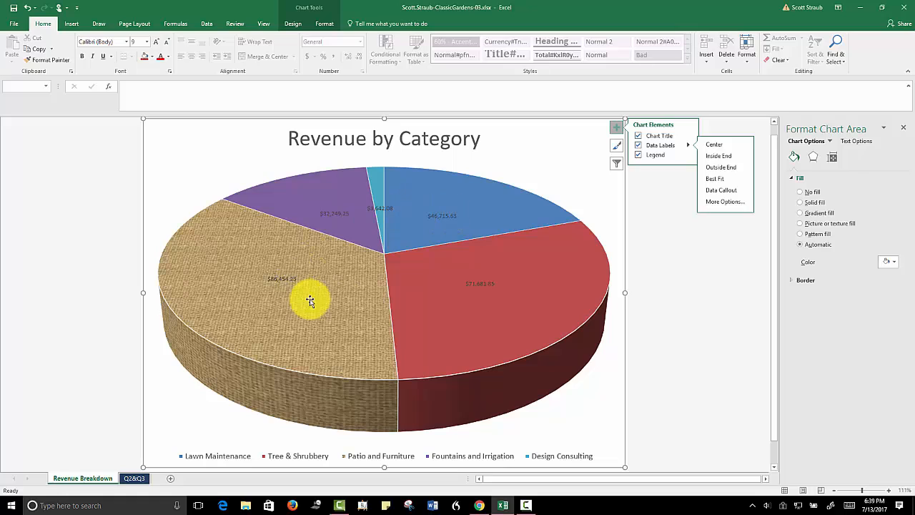
mouse_move(443, 228)
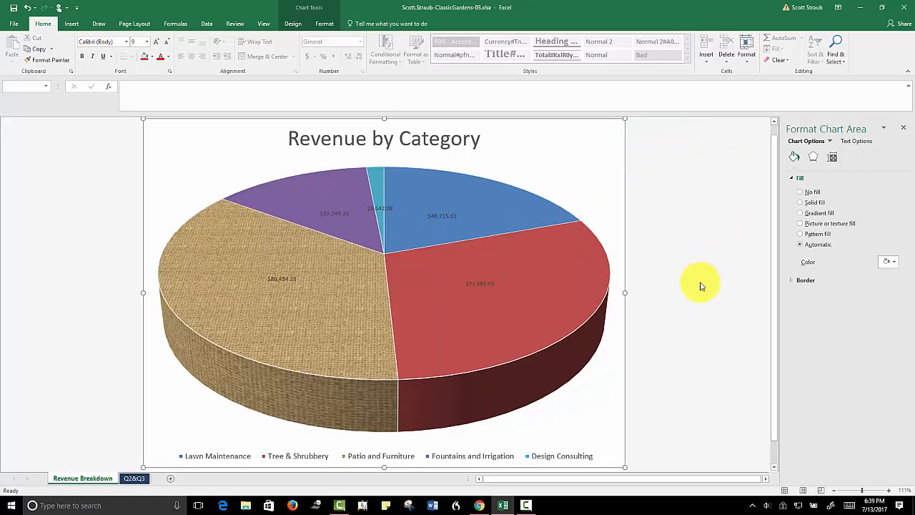
click(701, 286)
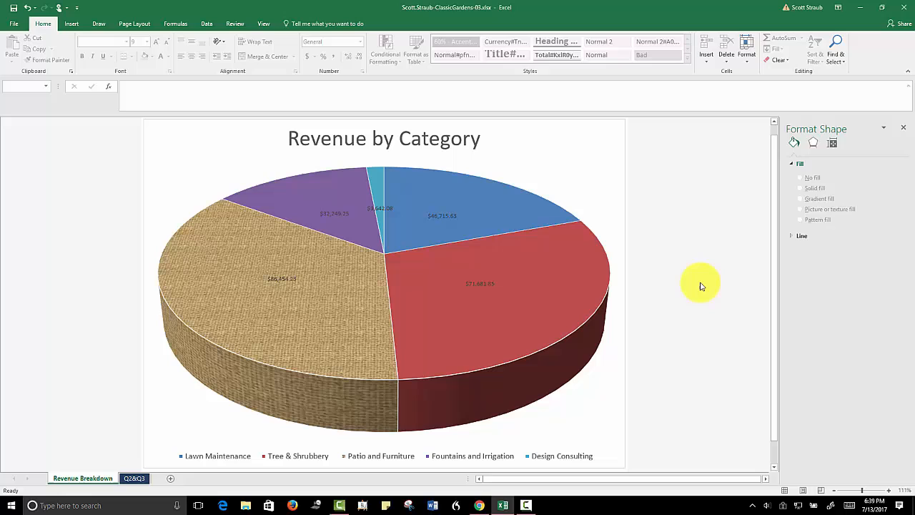
Format the pie chart's data labels with the Accounting number category and 0 decimal places.
click(476, 284)
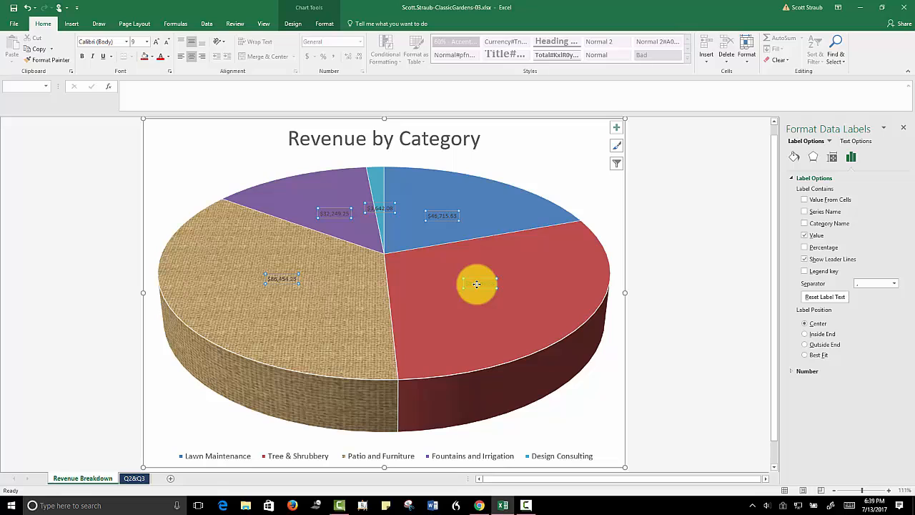
click(616, 130)
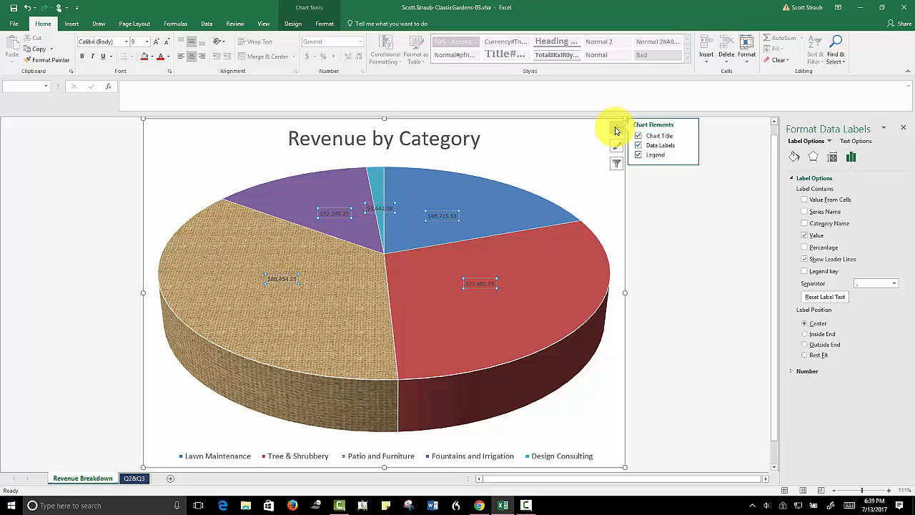
click(688, 146)
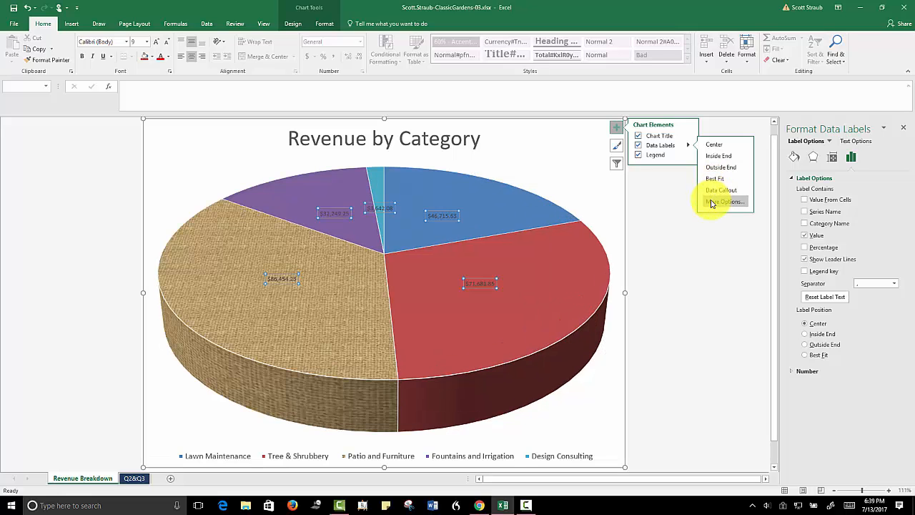
click(713, 202)
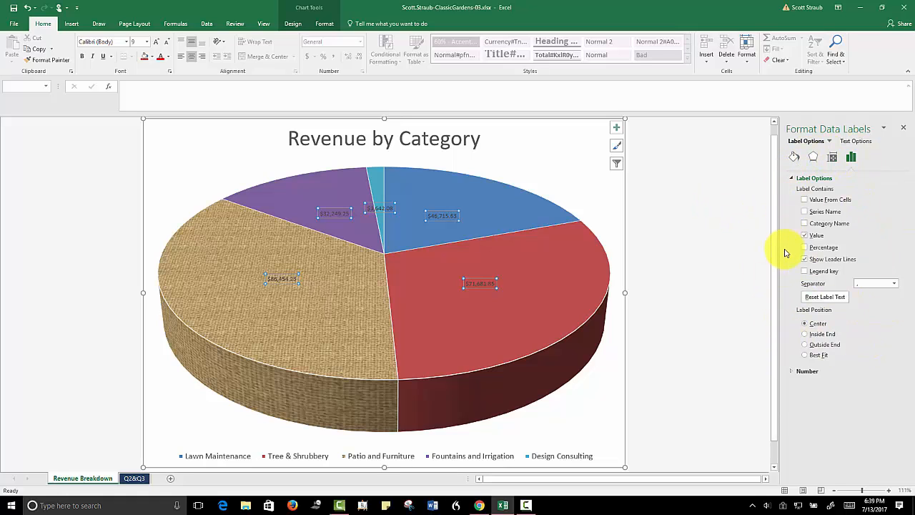
click(792, 372)
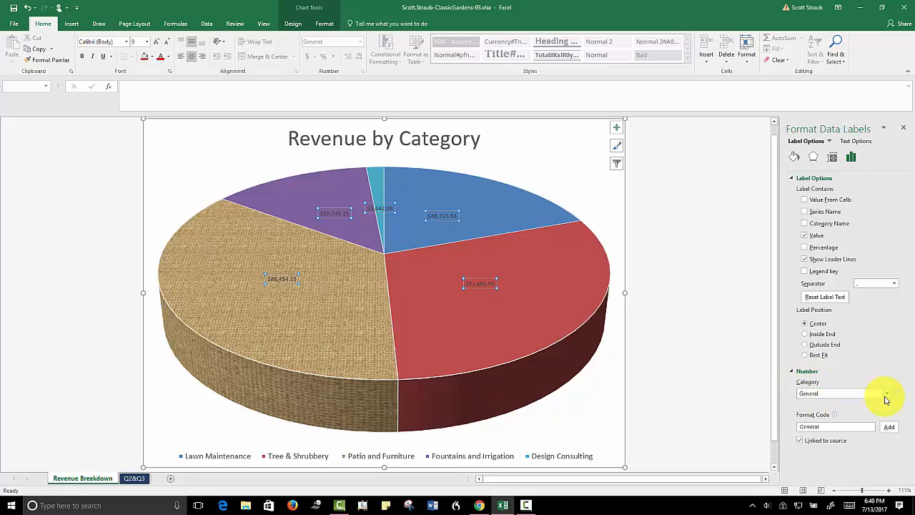
click(887, 395)
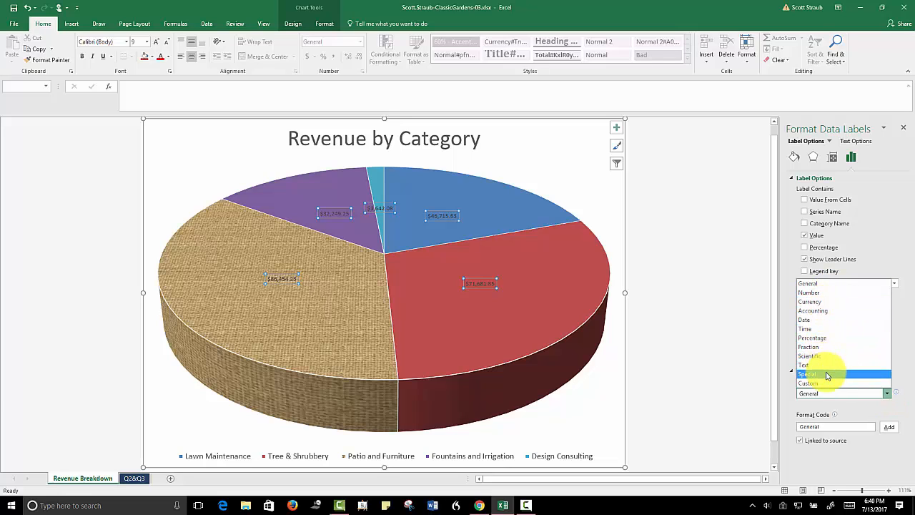
click(820, 310)
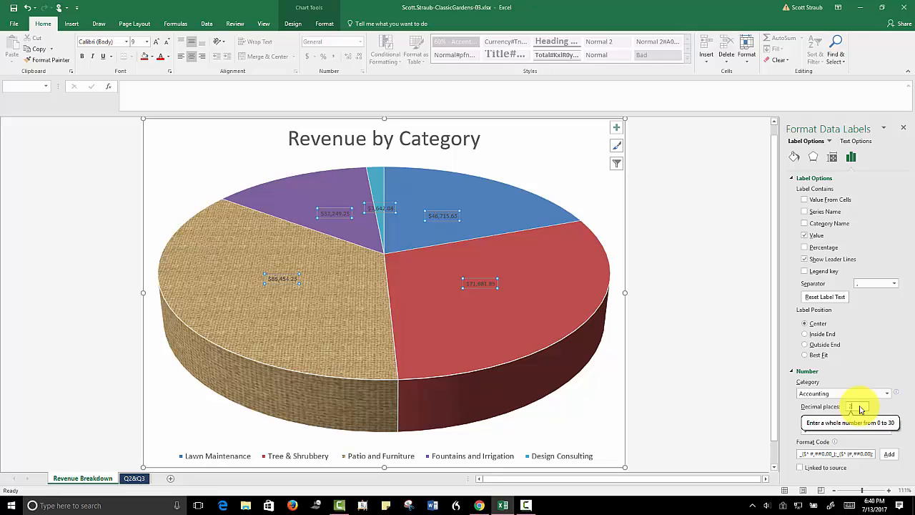
key(BackSpace)
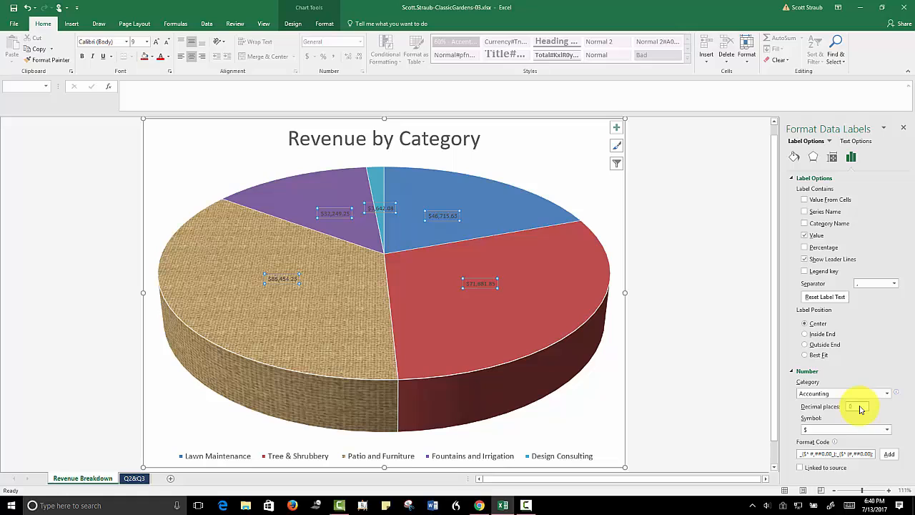
click(682, 163)
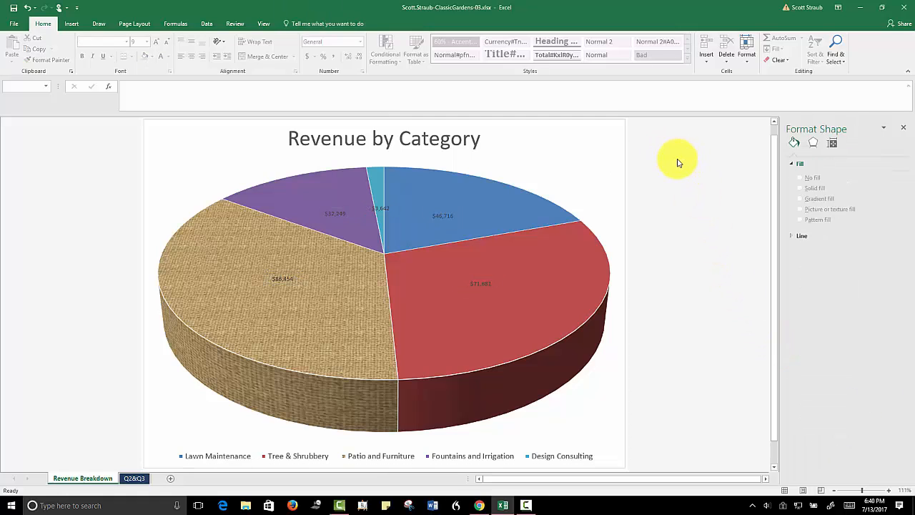
Set the font size of all the pie chart's data labels to 14 and make them bold.
click(444, 216)
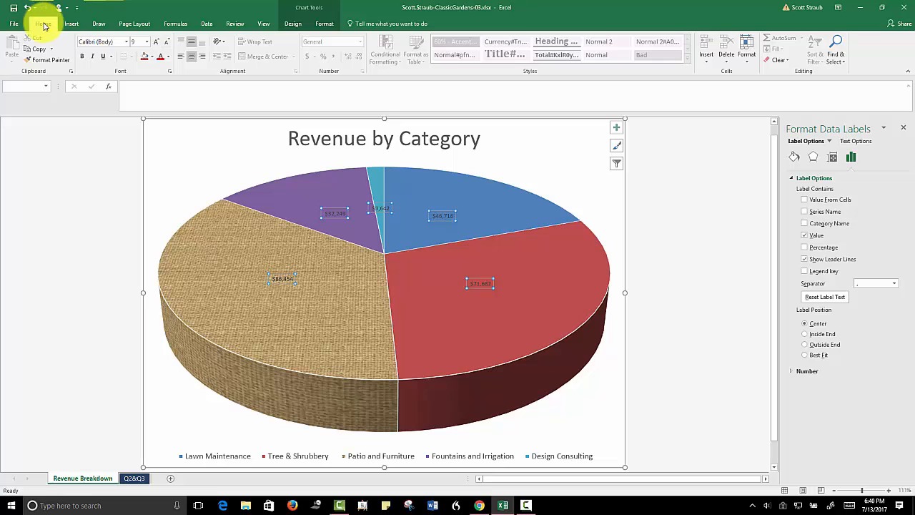
click(148, 42)
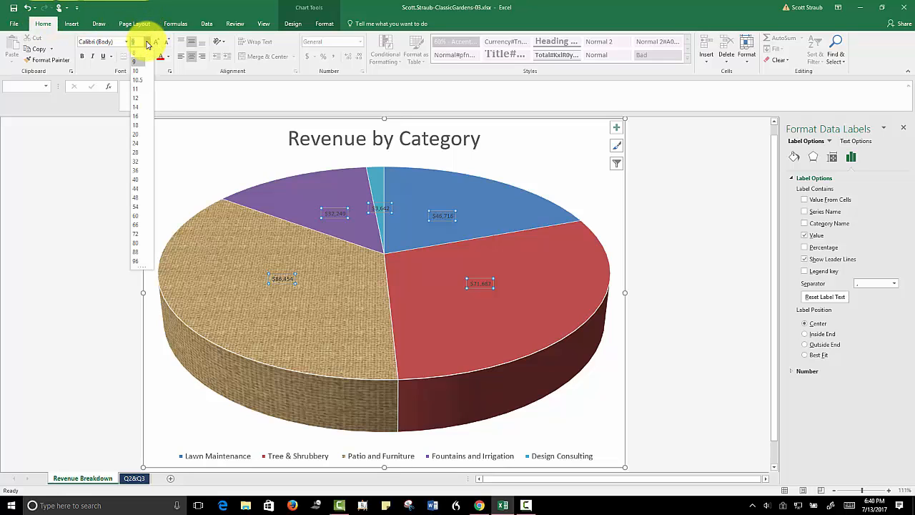
click(139, 109)
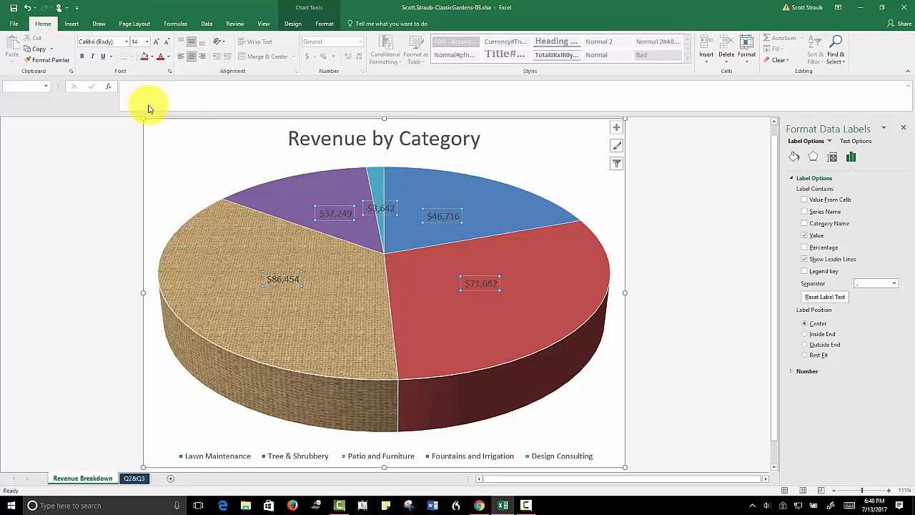
click(82, 58)
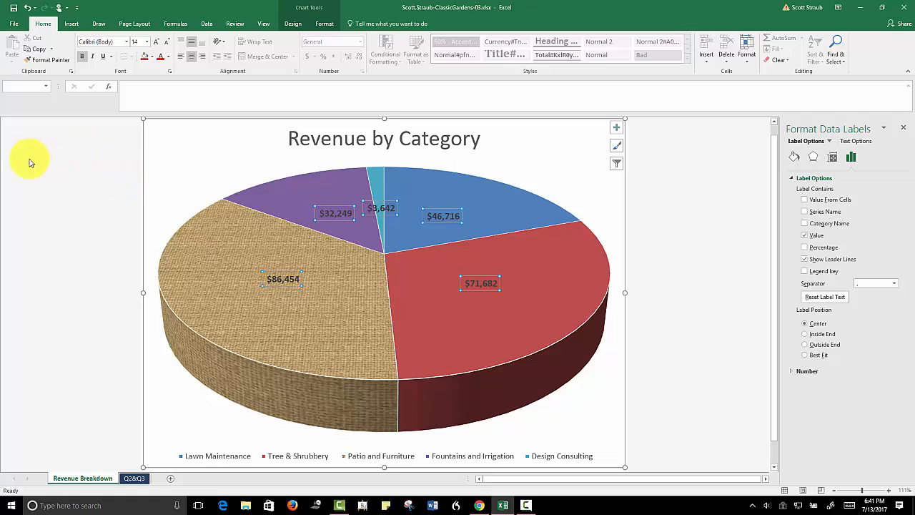
click(32, 184)
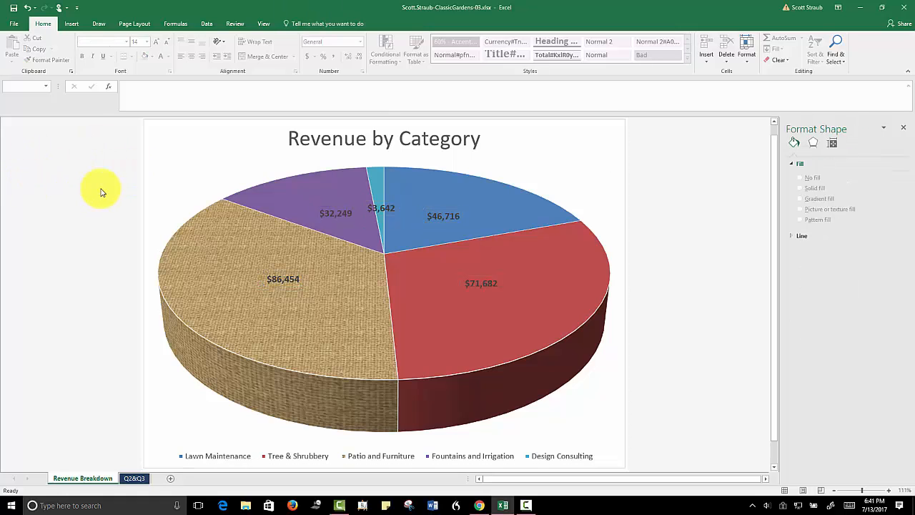